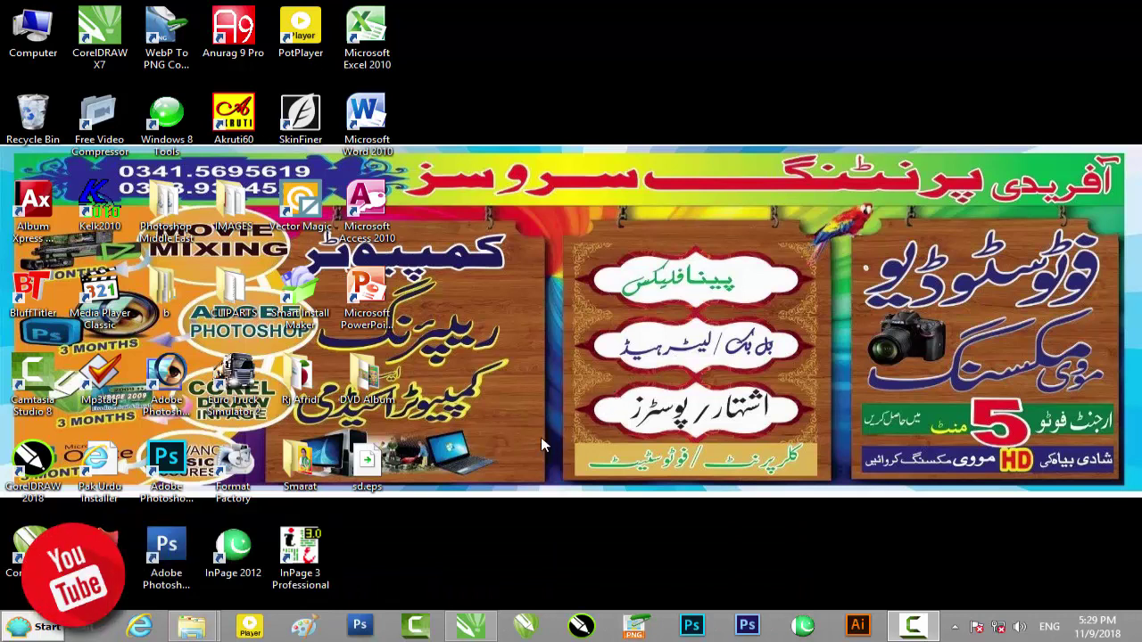
Open Kashmir Banaspati.jpg from the project folder to examine the finished banner design, and close it
mouse_move(190, 629)
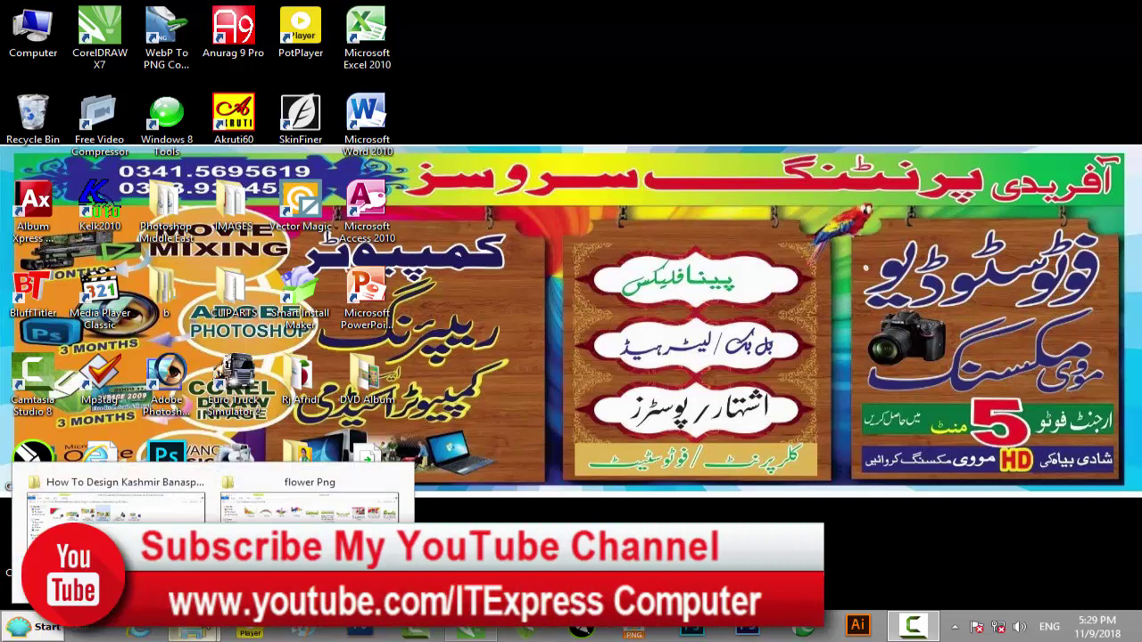
left_click(116, 509)
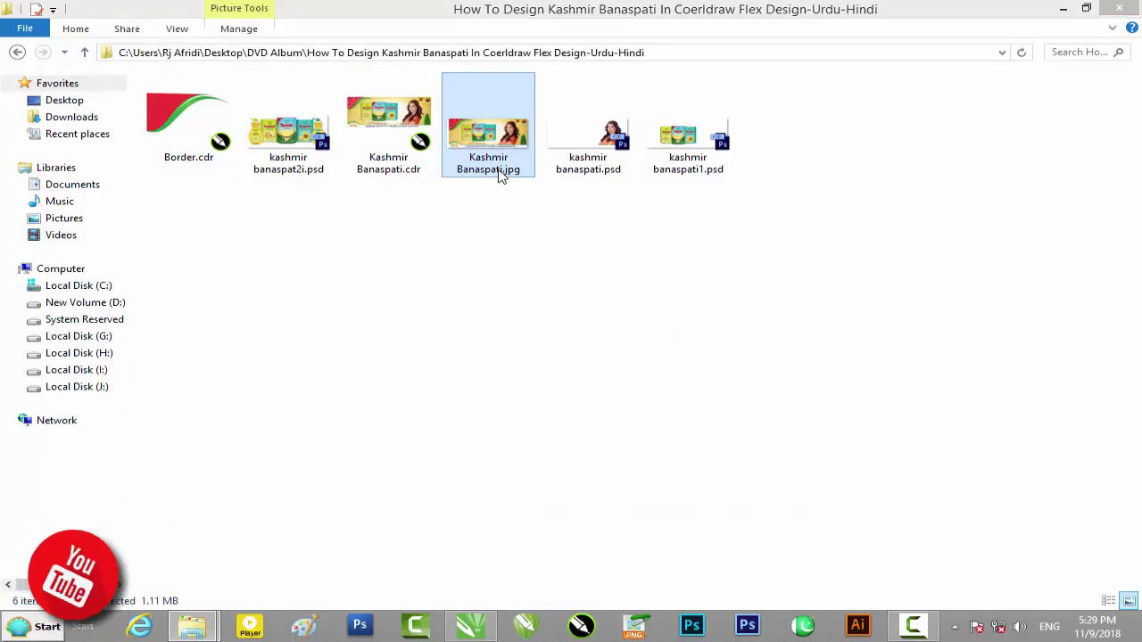
double_click(497, 169)
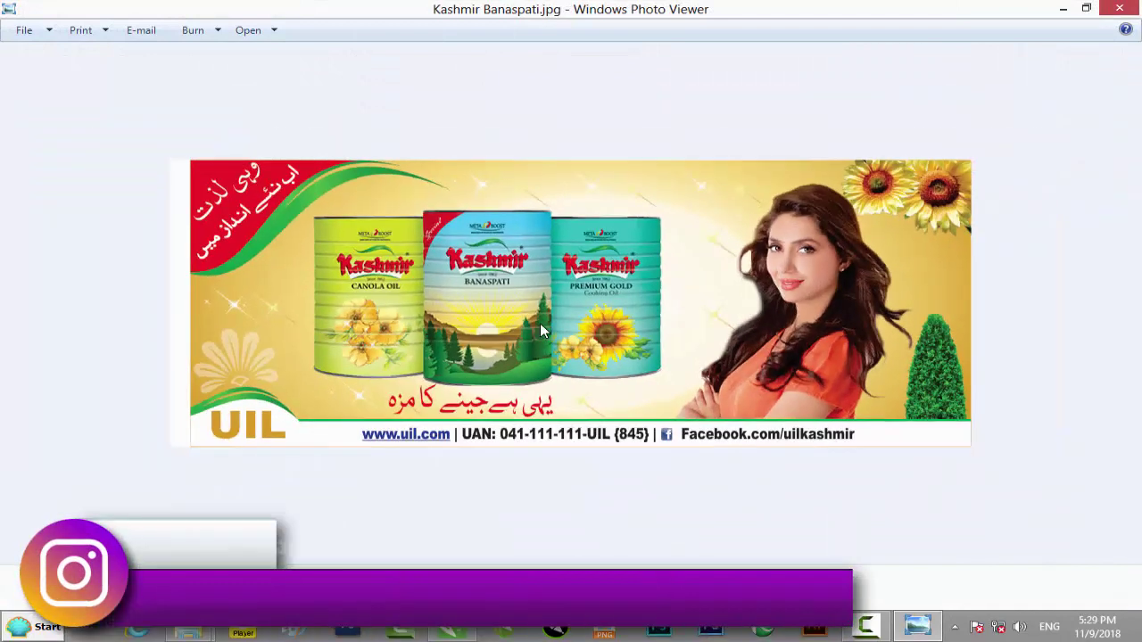
left_click(1120, 8)
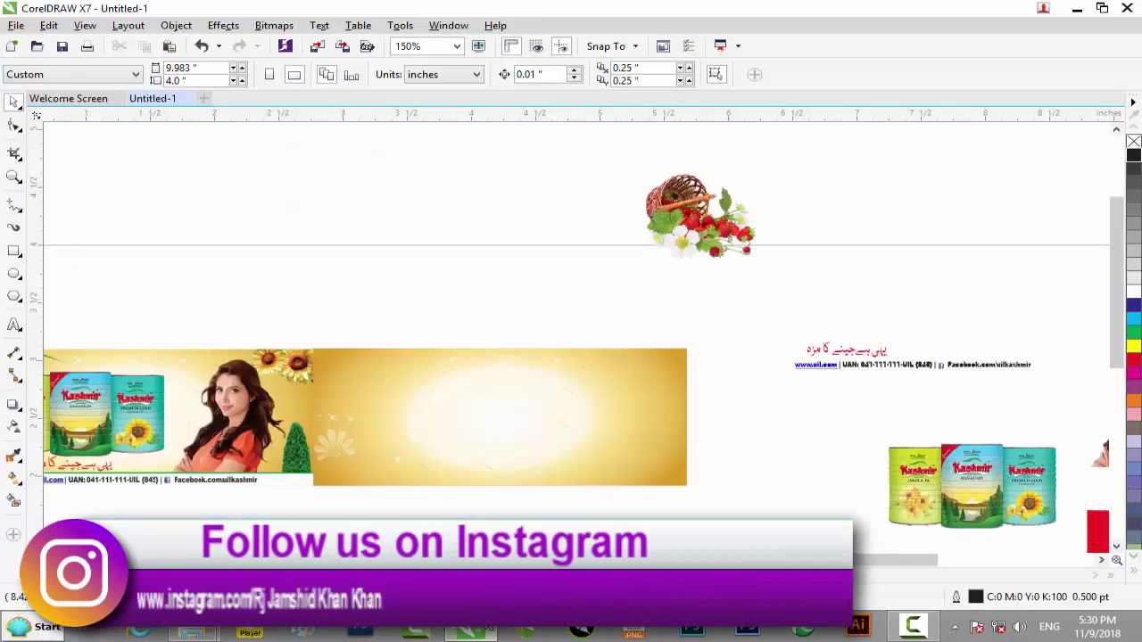
Move the red and green curved border artwork onto the upper-left corner of the empty golden background
left_click(498, 394)
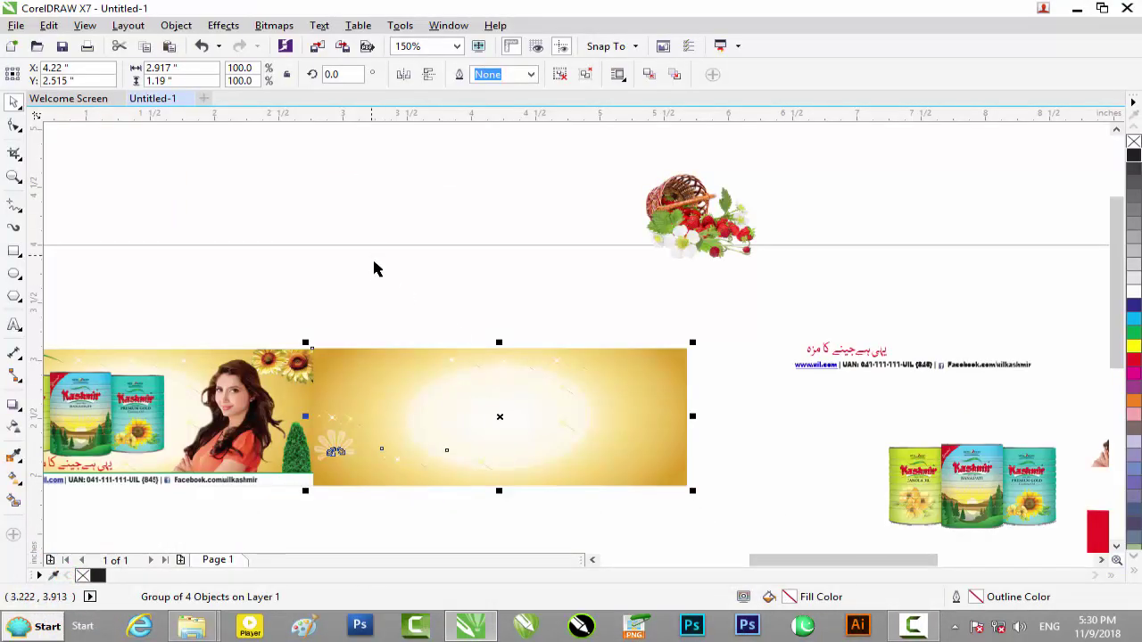
left_click(403, 280)
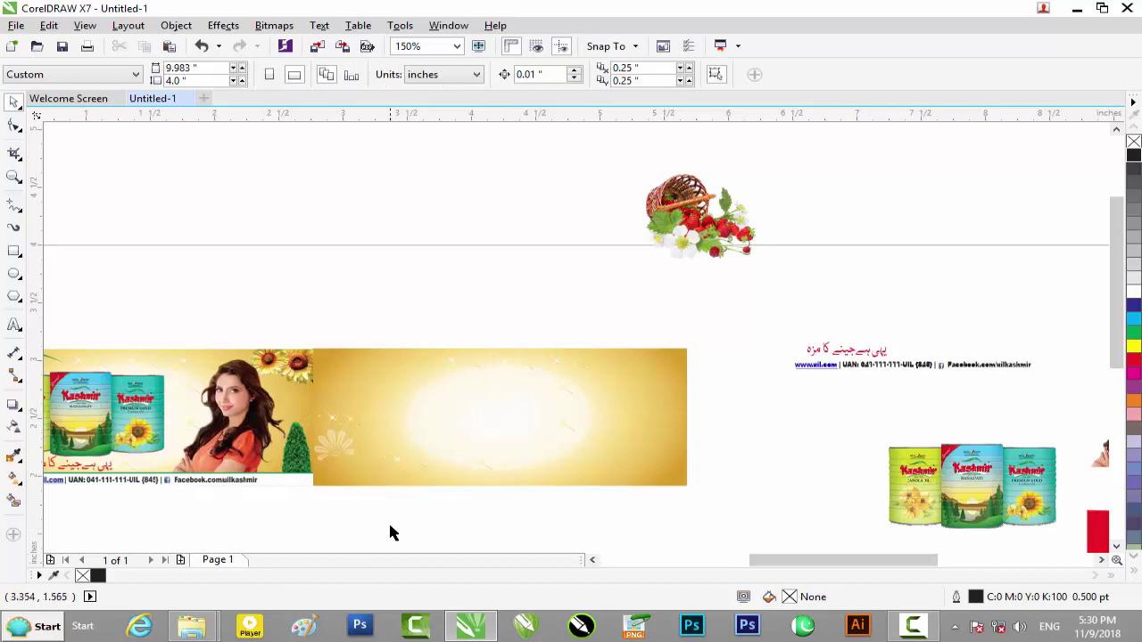
scroll(1104, 337, "down", 3)
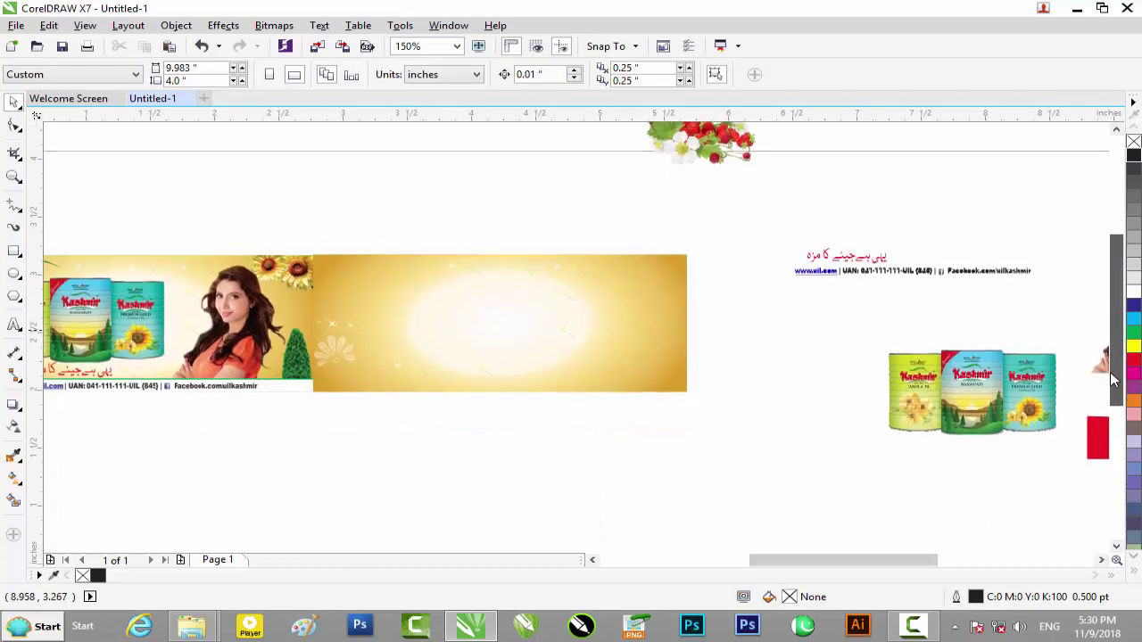
left_click_drag(858, 568, 913, 502)
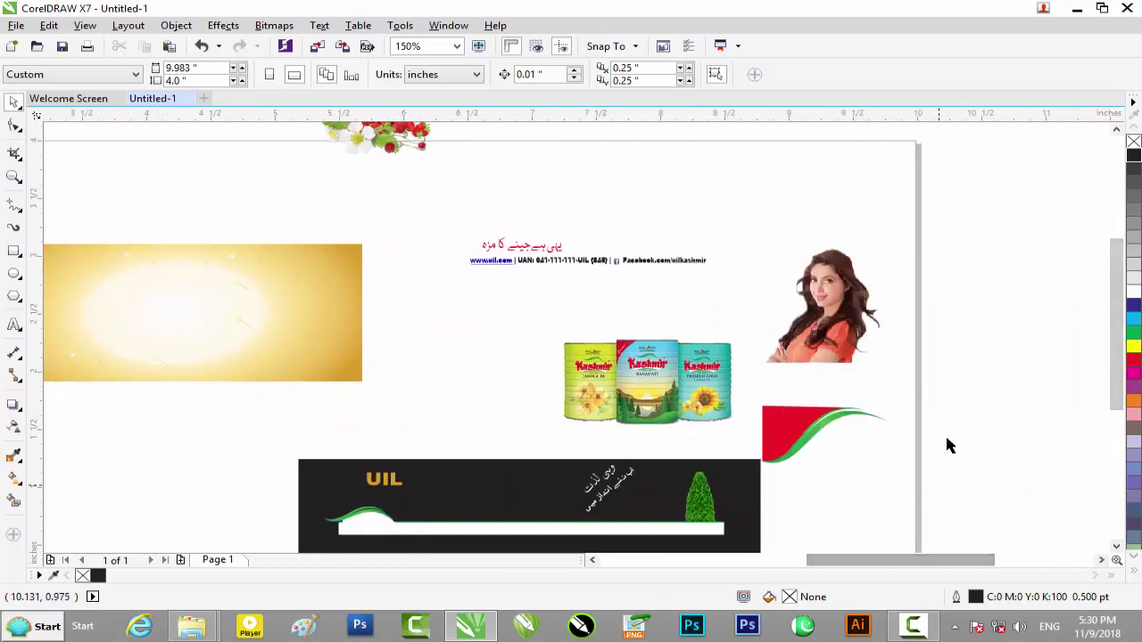
left_click_drag(928, 385, 757, 471)
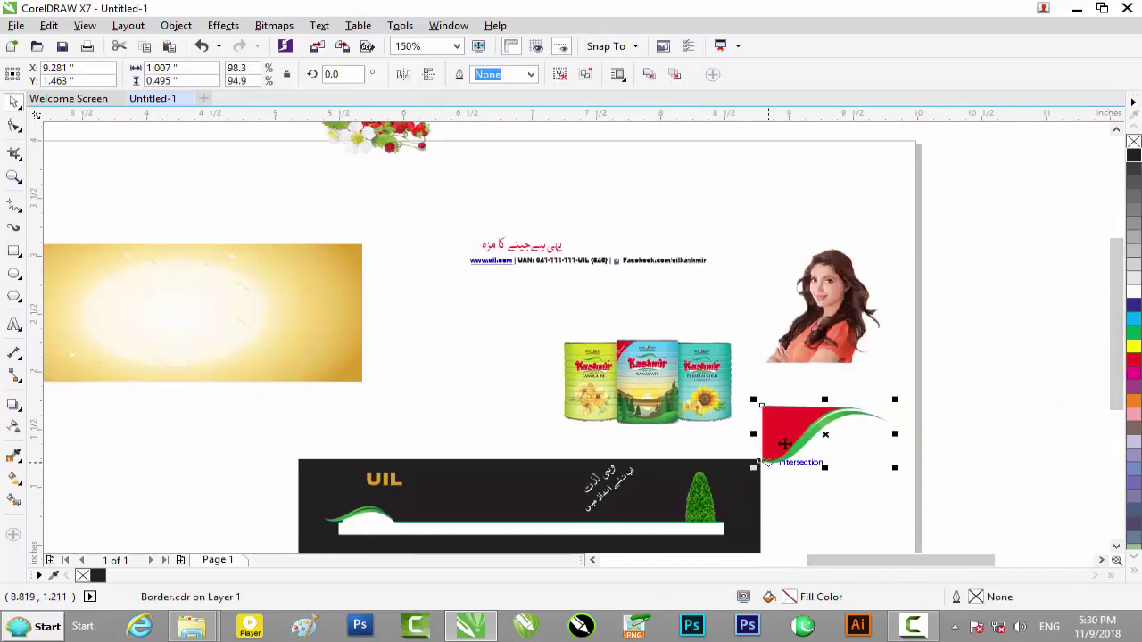
left_click_drag(789, 423, 230, 269)
scroll(229, 269, "up", 2)
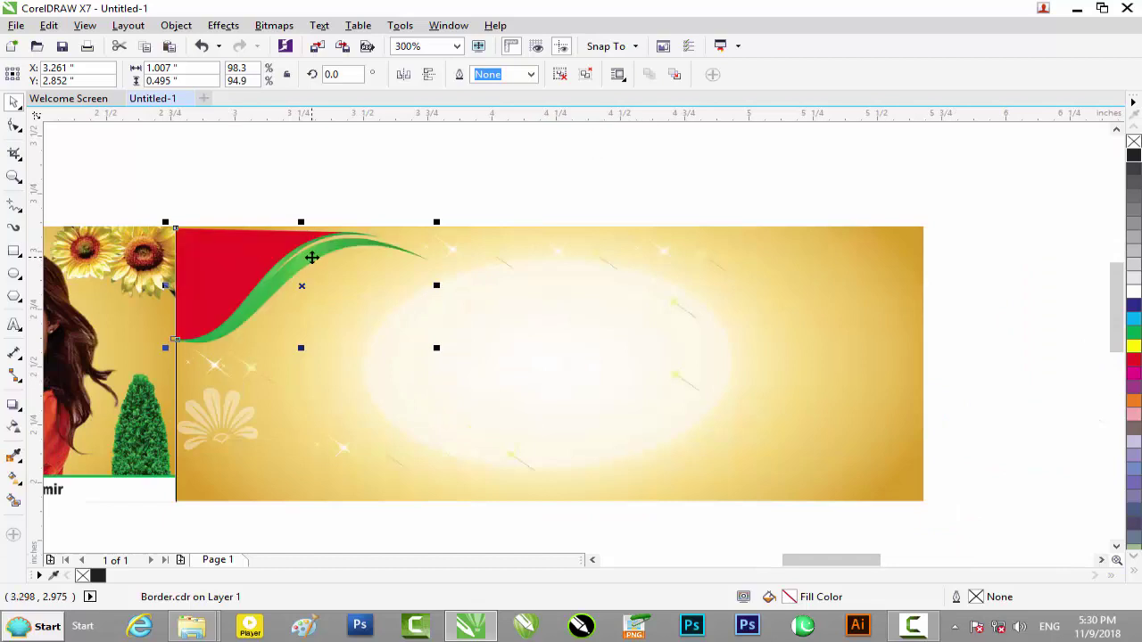
PowerClip the red and green border inside the golden background and nudge it within the frame to cover the upper-left corner
right_click(257, 248)
left_click(312, 220)
left_click(260, 366)
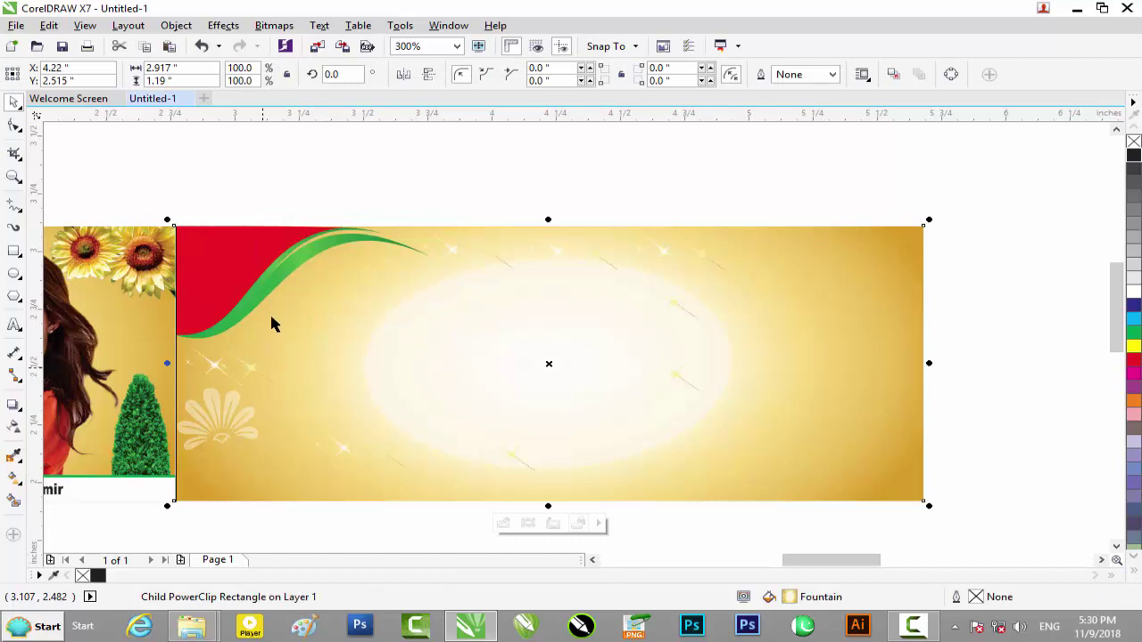
left_click(504, 524)
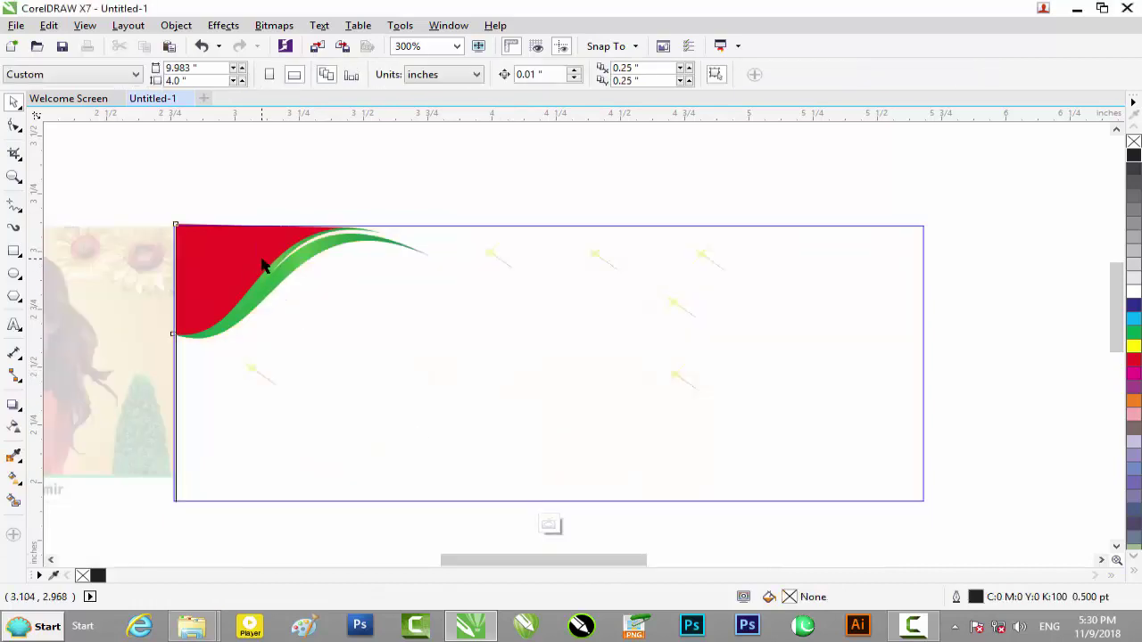
left_click(263, 266)
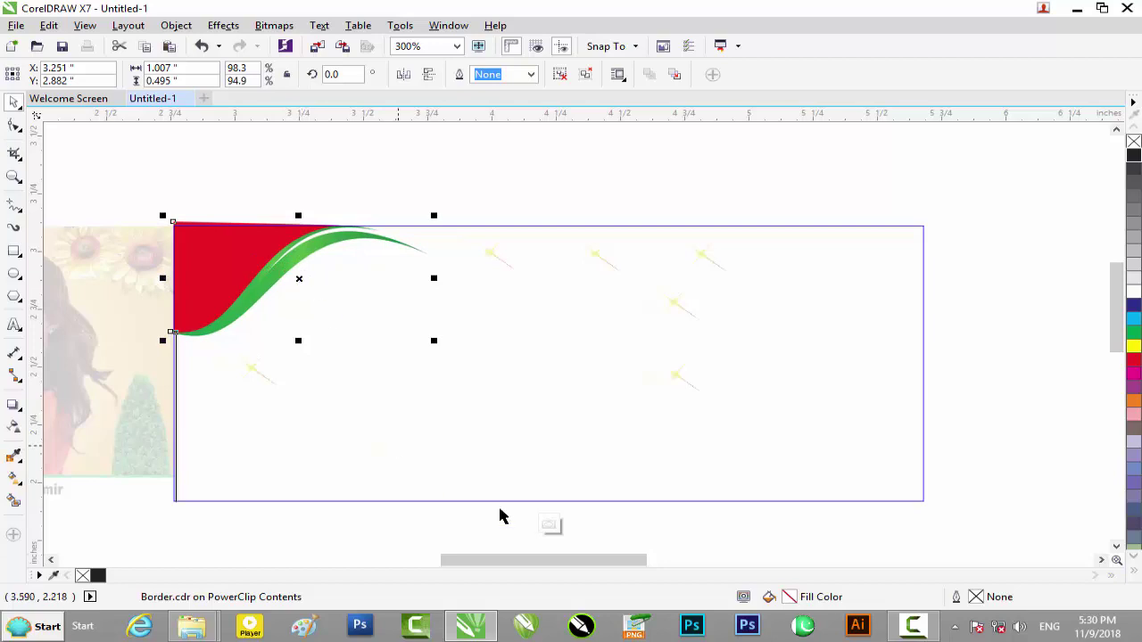
left_click(551, 524)
key("F3")
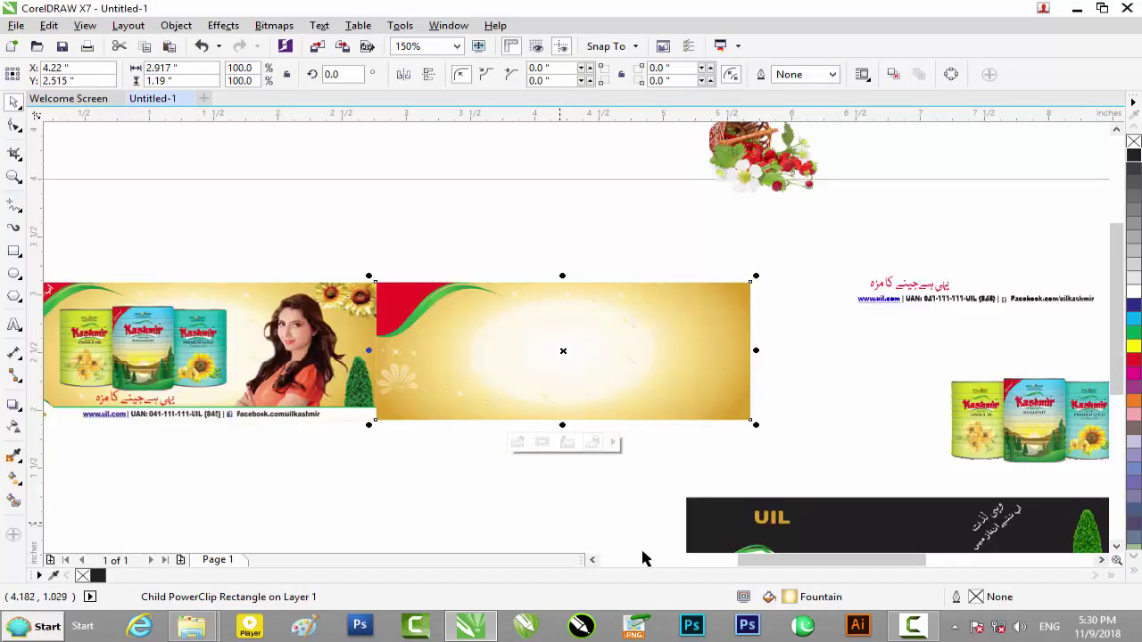
Select the white strip with the green wave on the dark rectangle and PowerClip it inside the golden background
left_click_drag(1116, 386, 1116, 491)
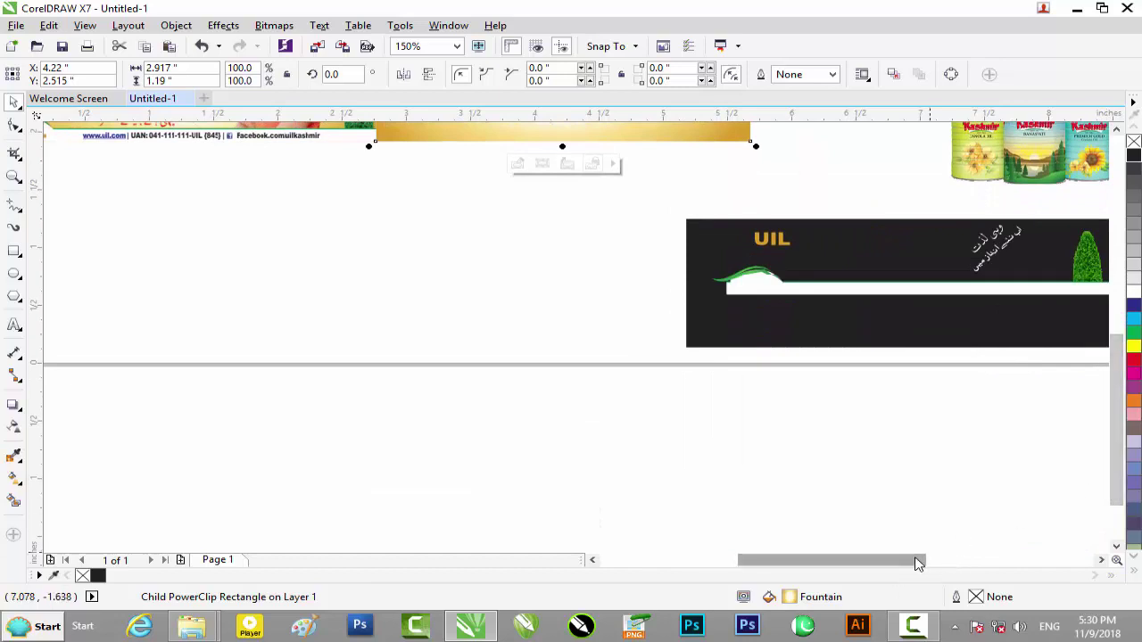
left_click_drag(924, 560, 988, 560)
left_click_drag(588, 277, 342, 260)
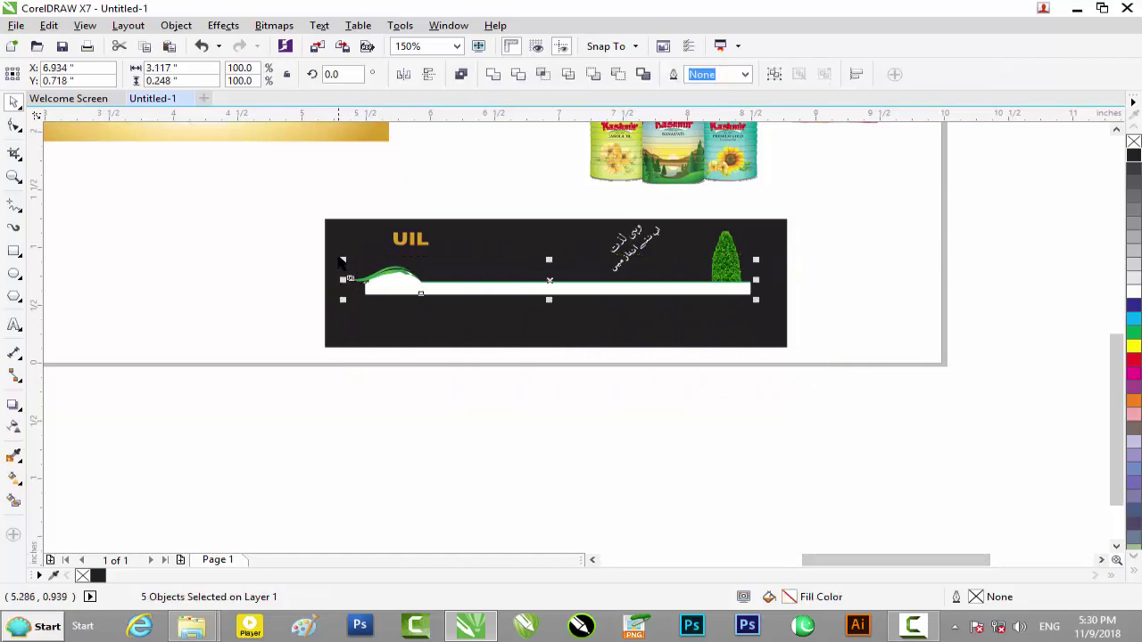
right_click(393, 281)
left_click(419, 258)
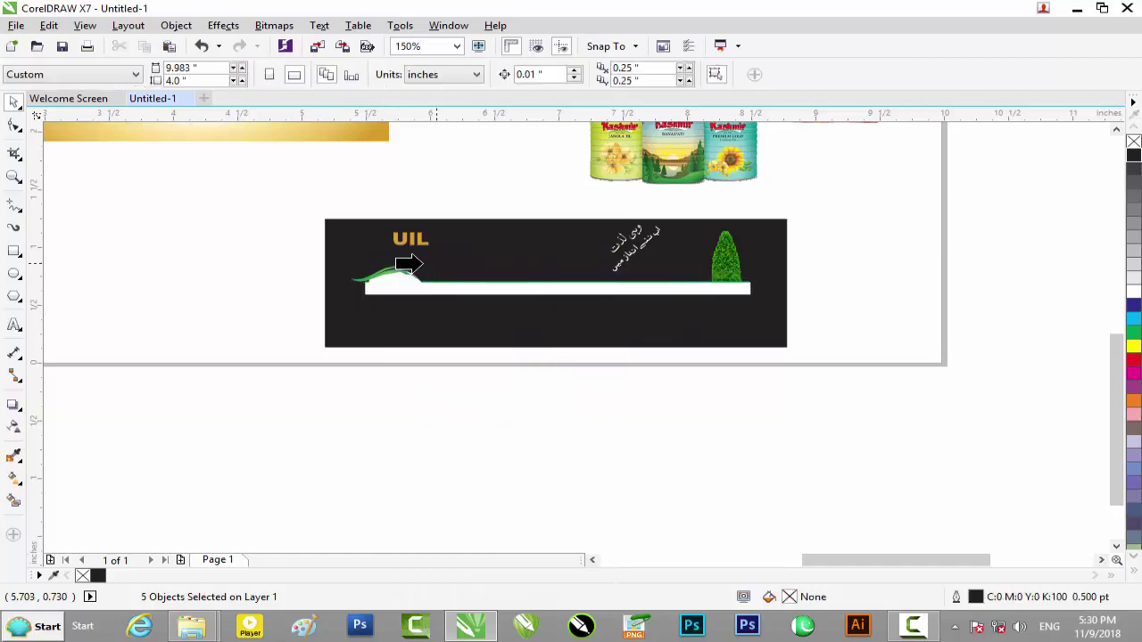
left_click(198, 128)
Edit the background's PowerClip contents and move the whole white strip with its green wave down to Y 2.0 inches
left_click_drag(818, 560, 745, 560)
left_click_drag(1116, 337, 1115, 258)
left_click(567, 421)
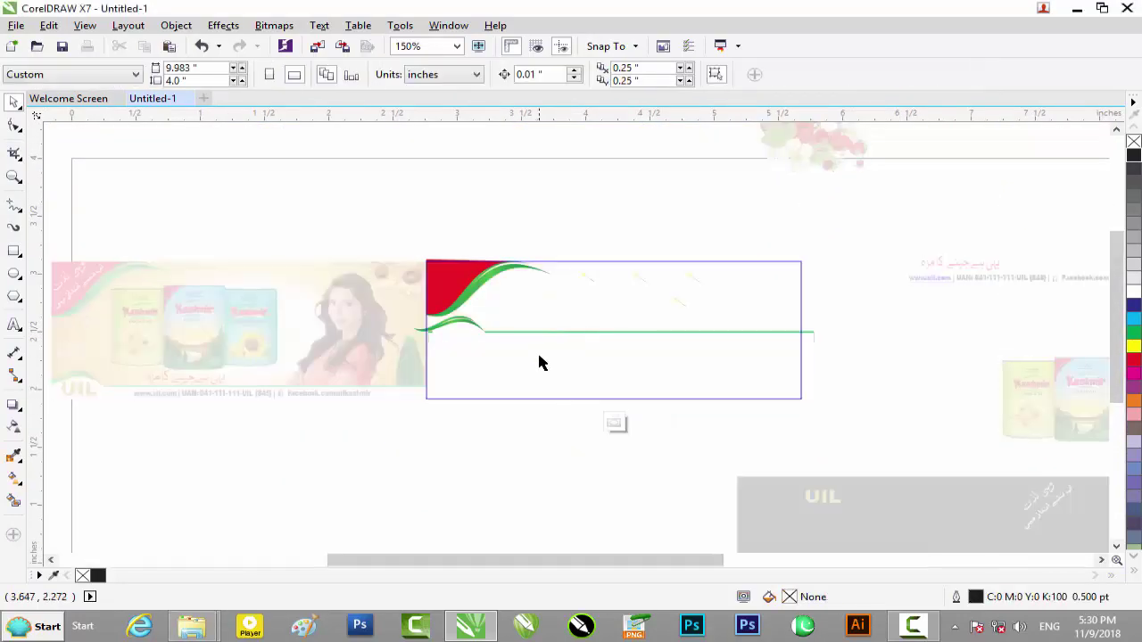
scroll(539, 364, "up", 2)
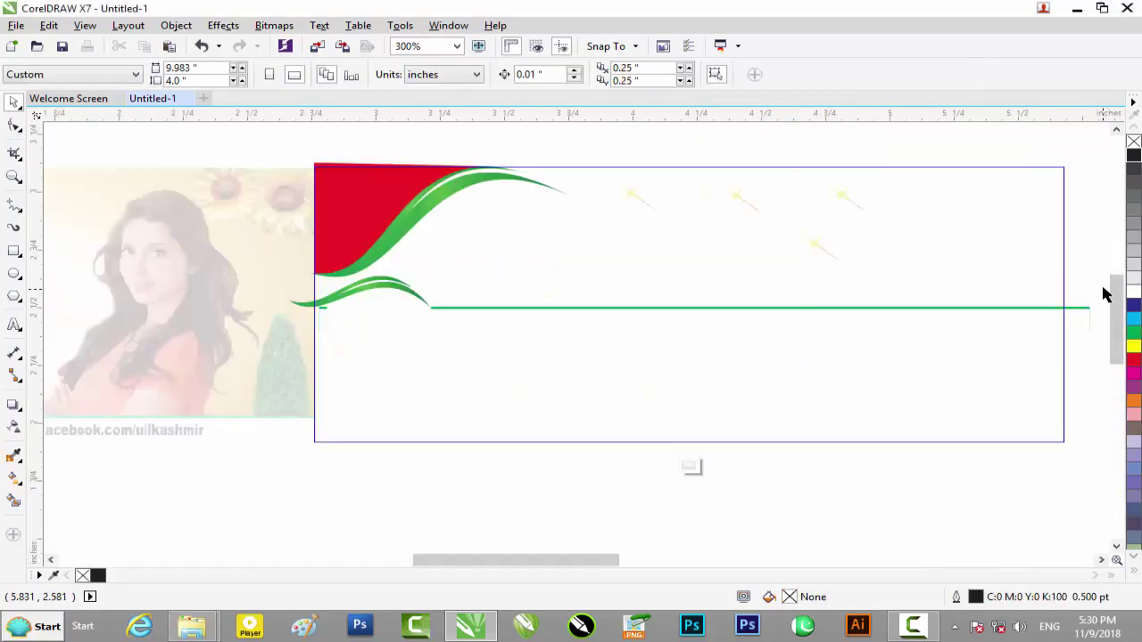
left_click_drag(423, 383, 316, 375)
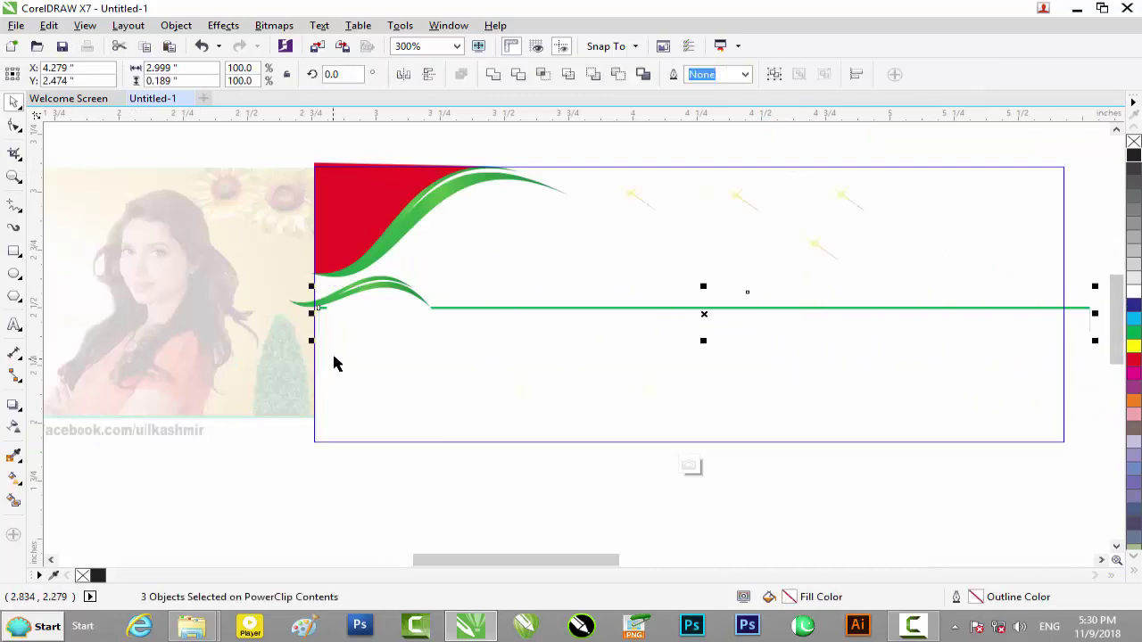
scroll(338, 360, "down", 2)
left_click(828, 465)
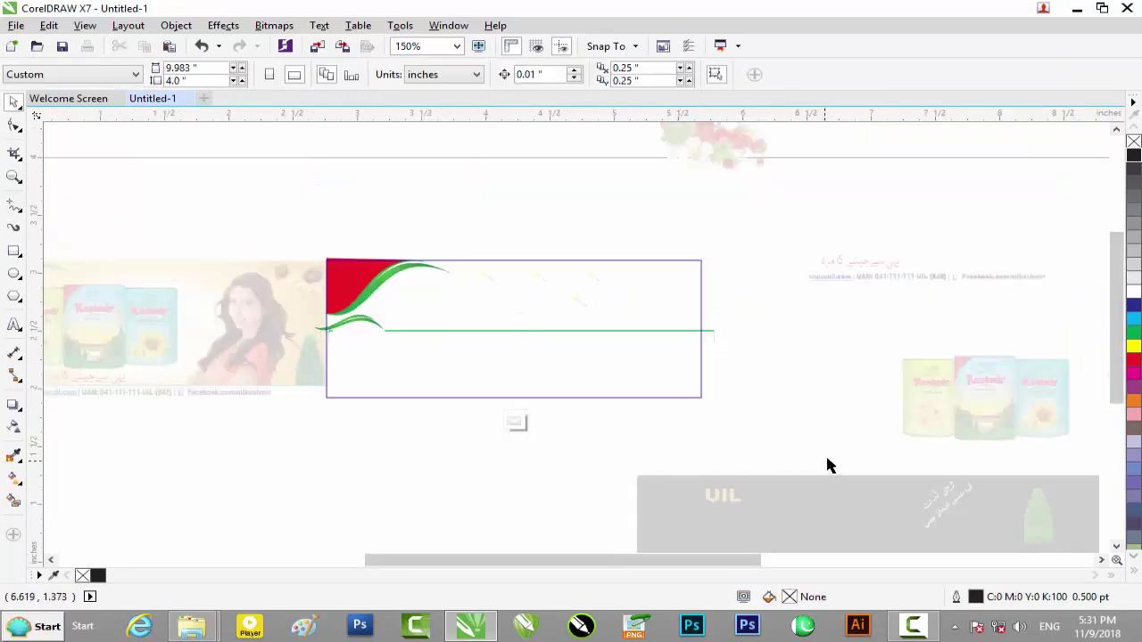
left_click_drag(826, 456, 277, 301)
scroll(341, 329, "up", 2)
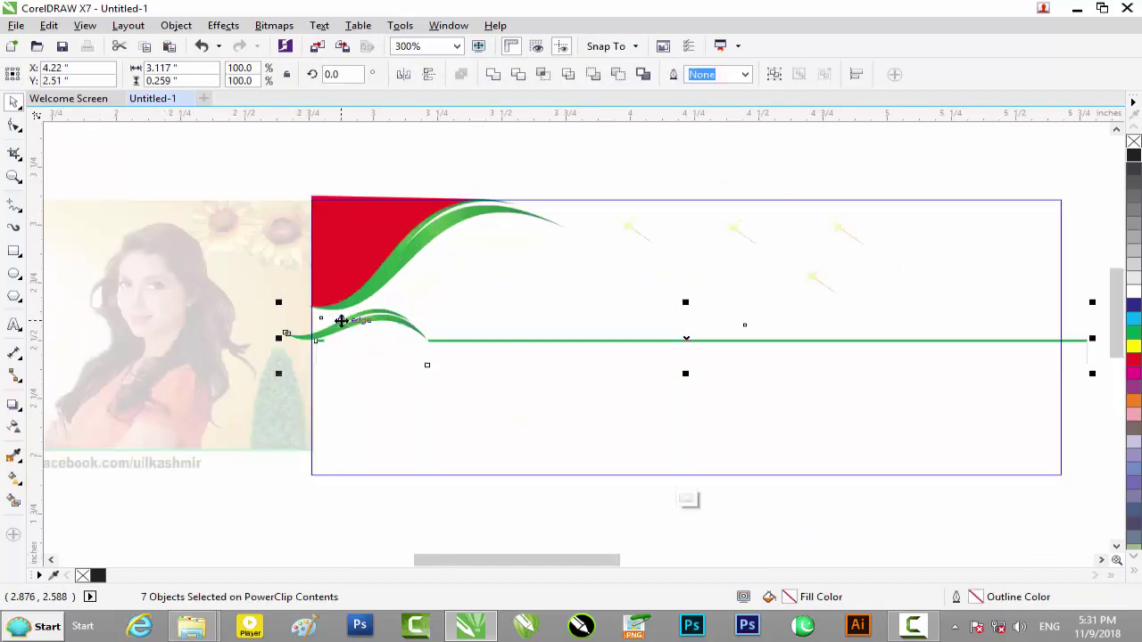
key("Down")
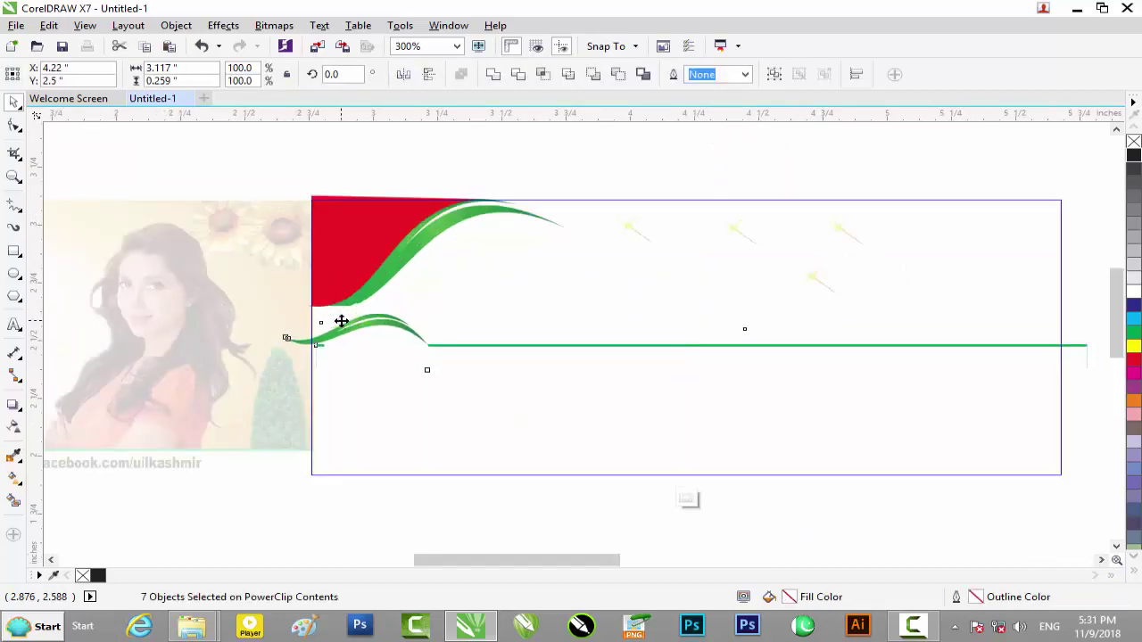
key("Down")
key("Down")
key("Down")
key("Down")
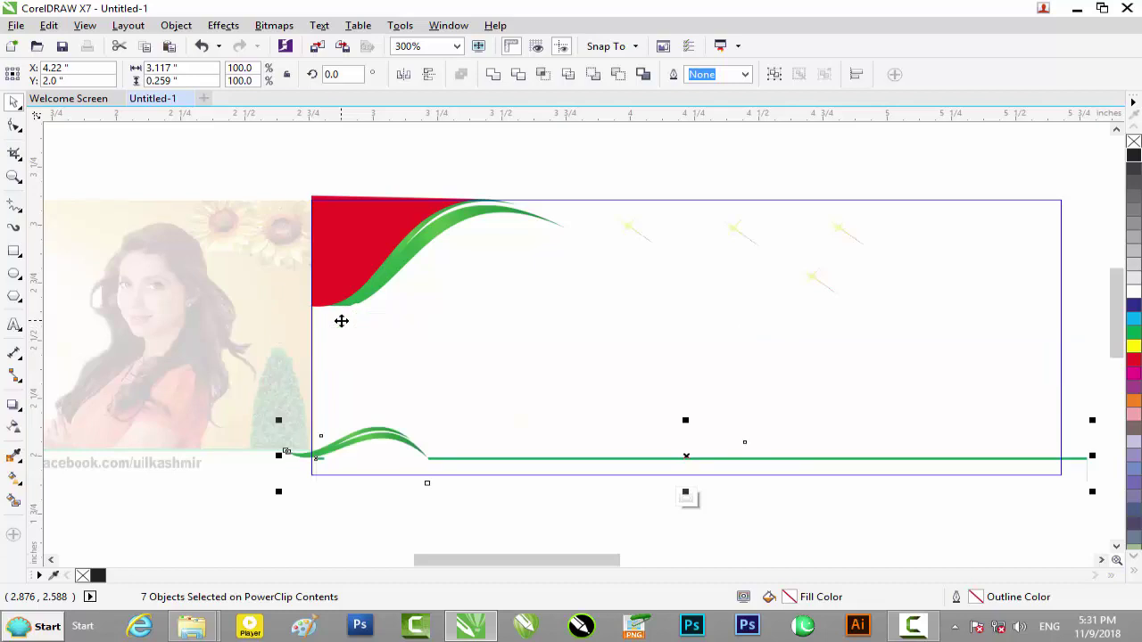
Raise the strip to about Y 2.04 inches, level with the sample banner's green line, and finish editing the PowerClip
key("Up")
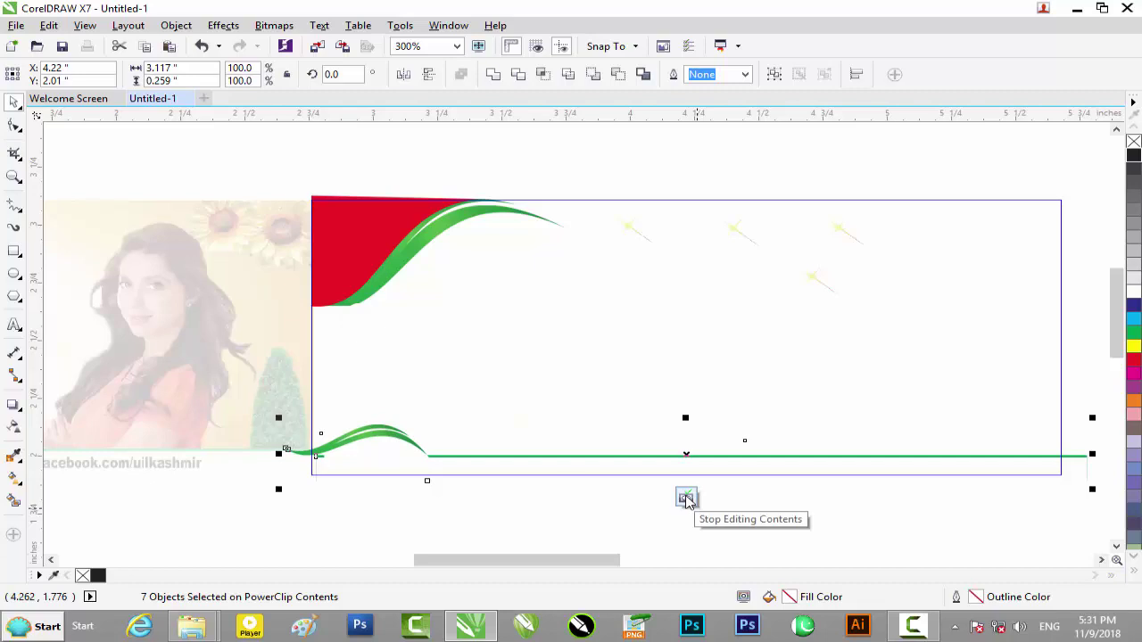
key("Up")
key("Up")
key("Up")
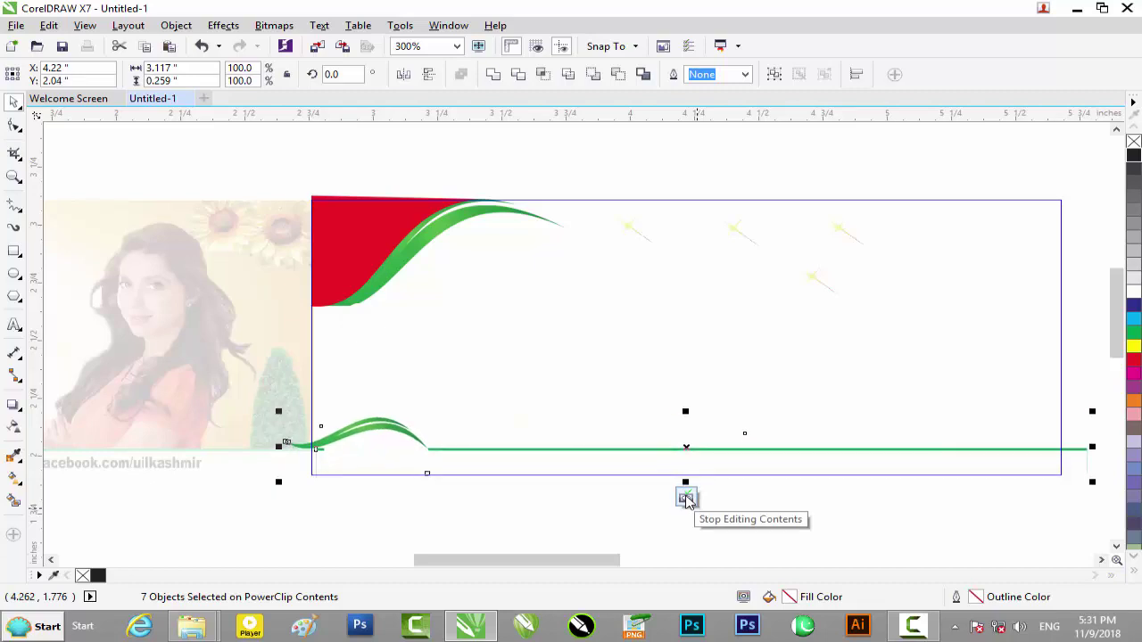
key("Down")
left_click(686, 499)
Reopen the PowerClip contents, shift the white strip left to X 4.2 inches to close the edge gap, and finish editing
scroll(364, 479, "up", 2)
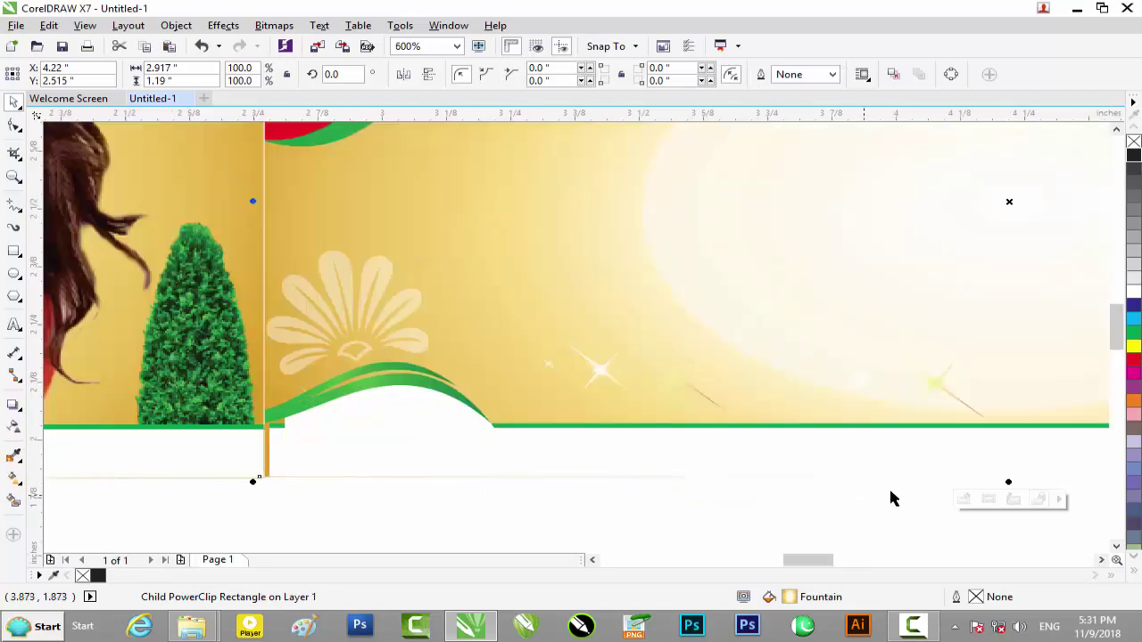
left_click(966, 500)
scroll(778, 506, "down", 2)
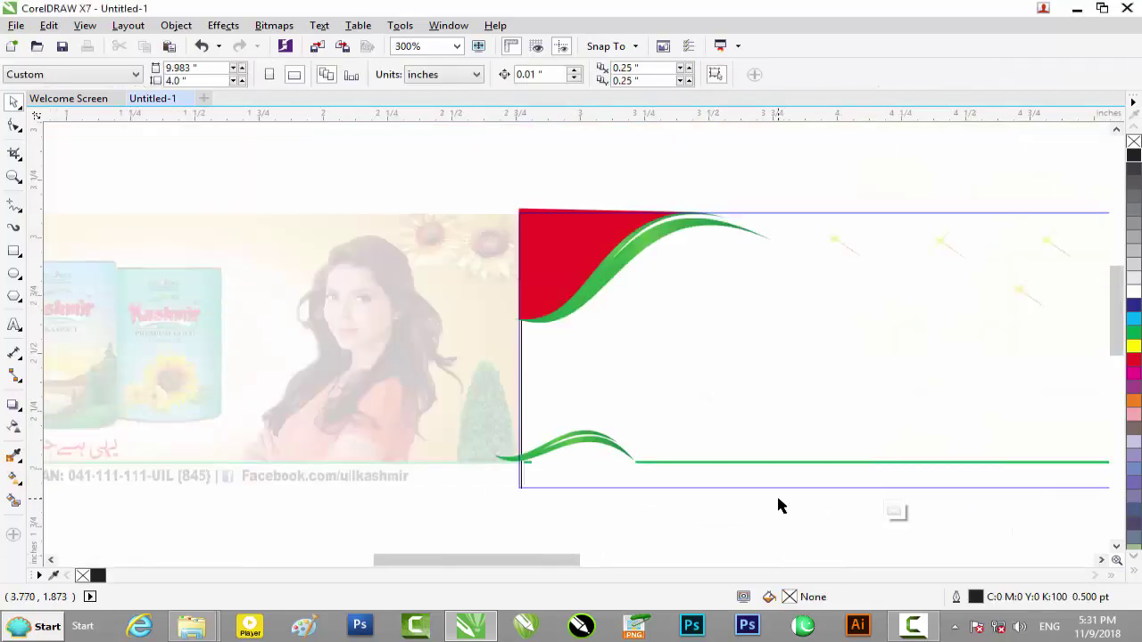
left_click(545, 566)
left_click_drag(545, 566, 635, 565)
left_click_drag(338, 414, 85, 382)
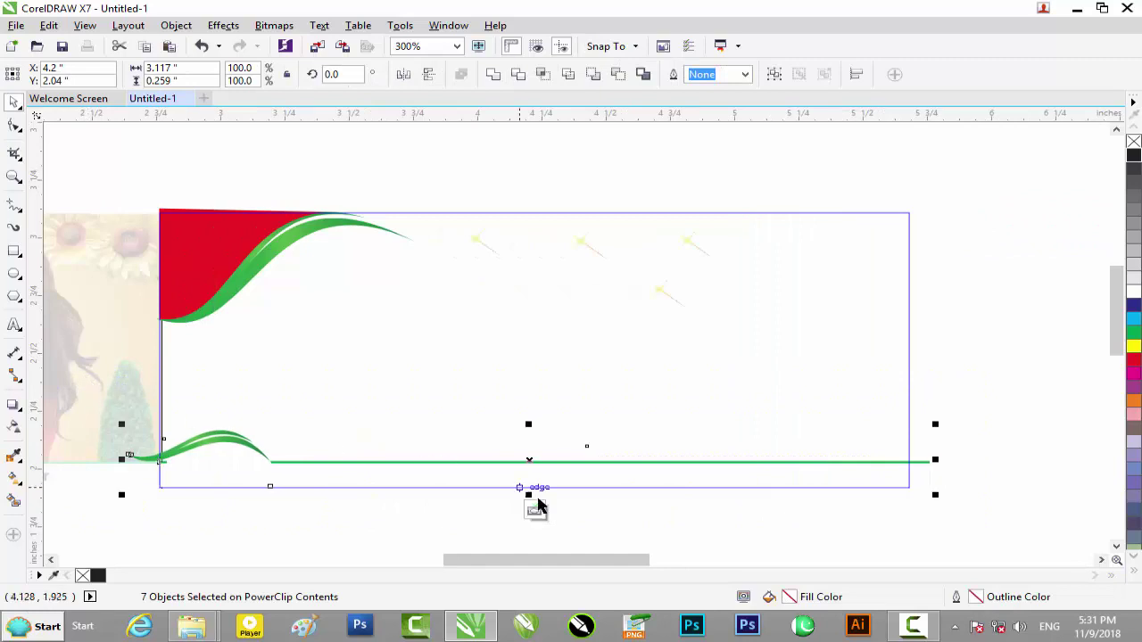
left_click(535, 512)
left_click(145, 474)
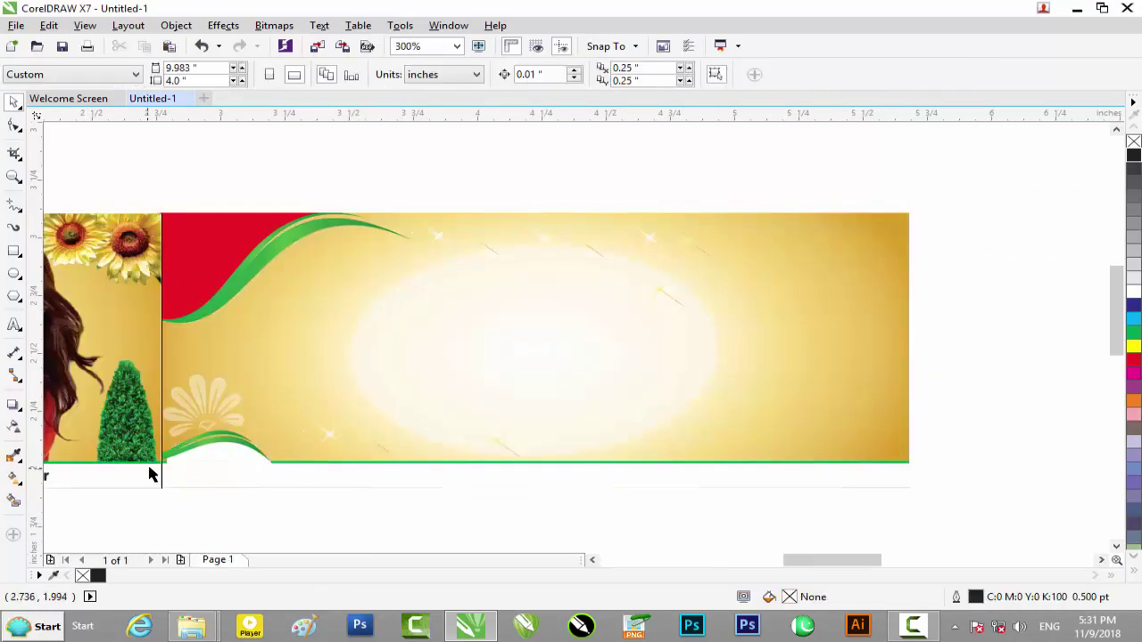
scroll(150, 473, "up", 2)
scroll(150, 473, "up", 1)
scroll(150, 473, "down", 2)
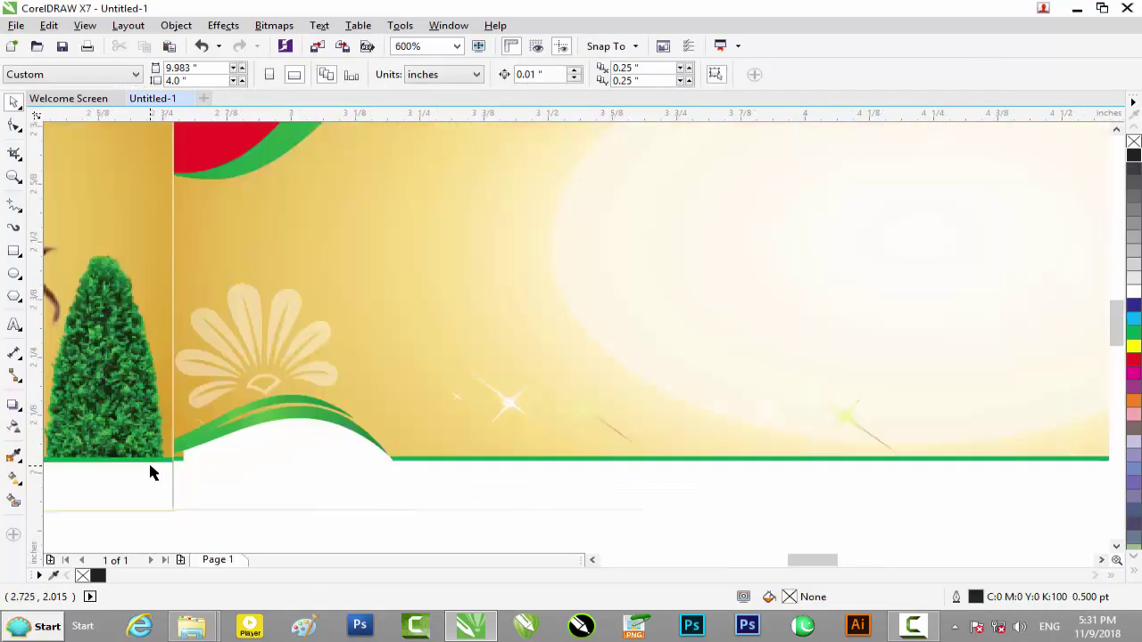
left_click(587, 480)
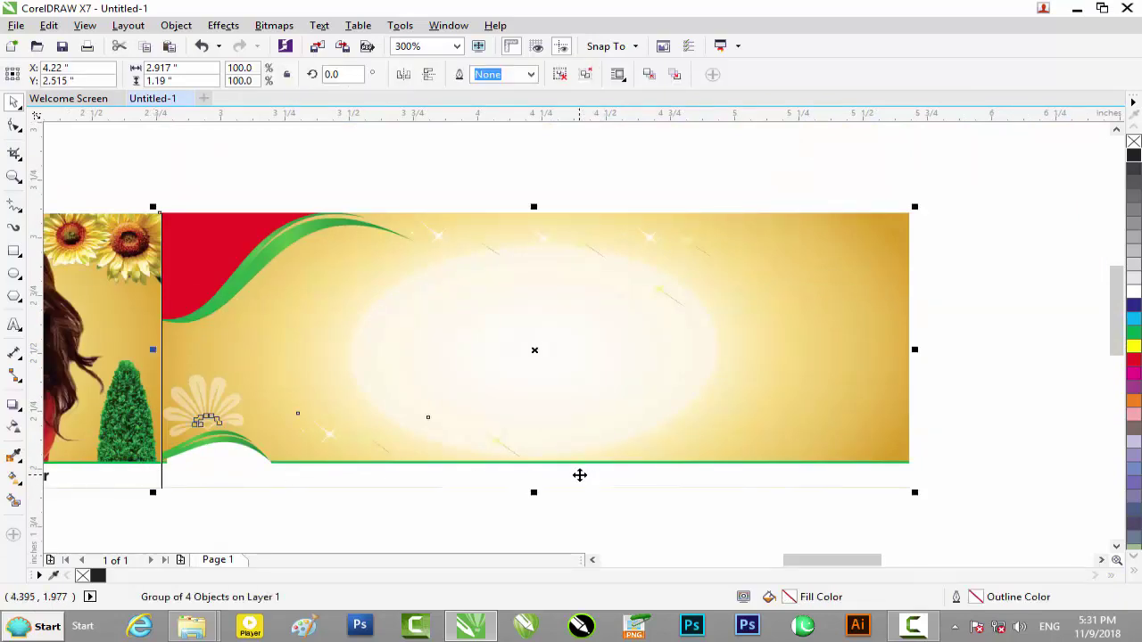
scroll(580, 474, "down", 1)
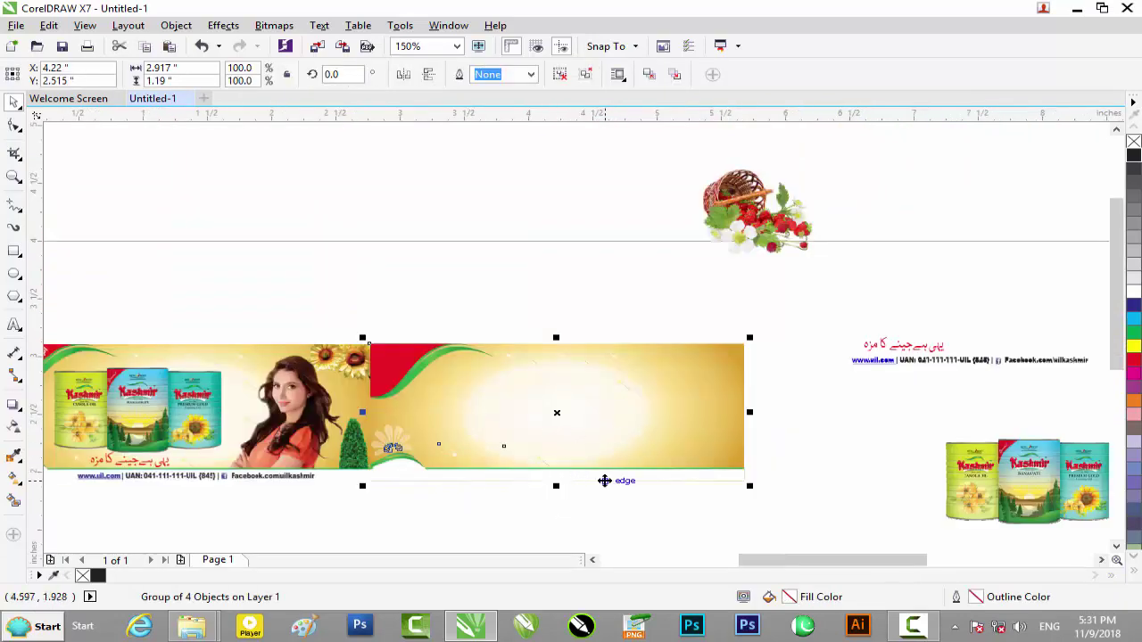
left_click(650, 492)
left_click(656, 482)
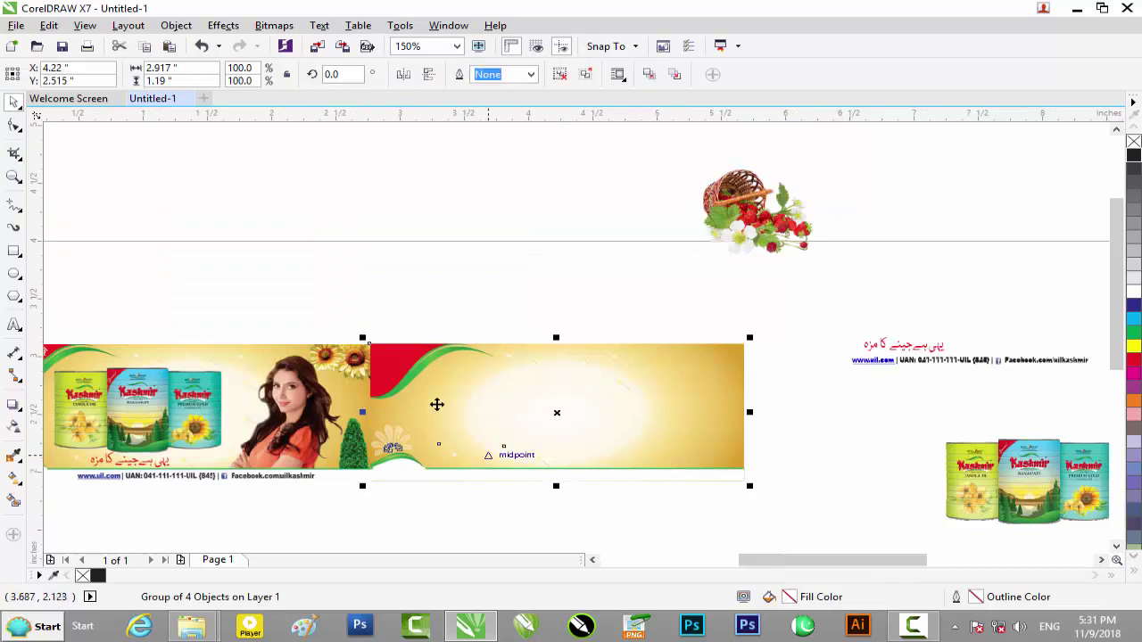
left_click(426, 308)
left_click(393, 351)
left_click(378, 496)
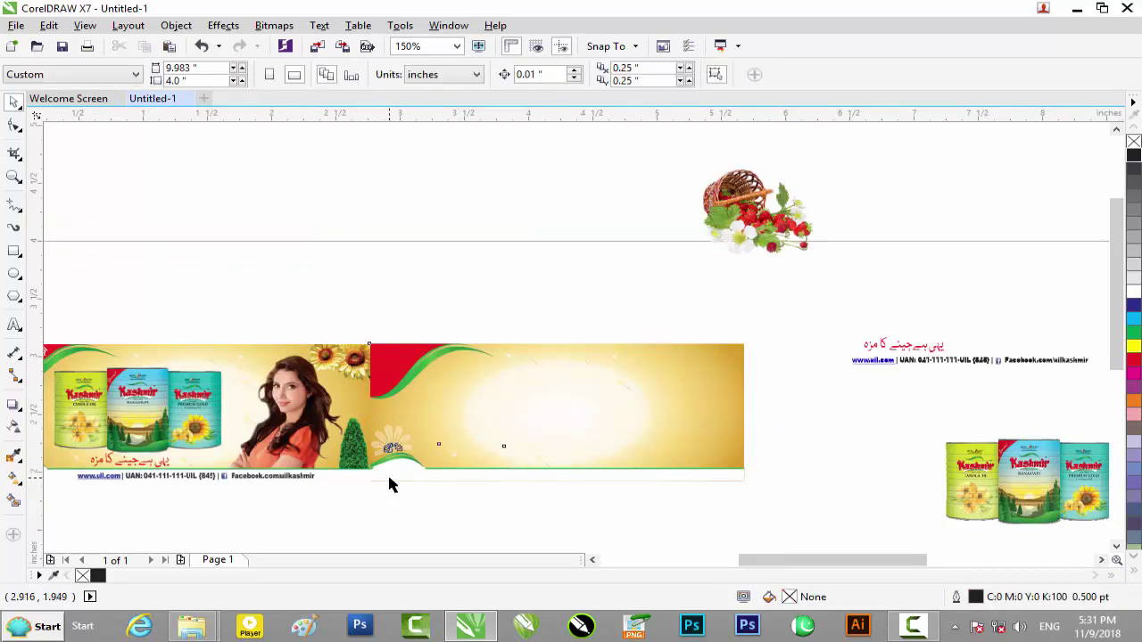
Select the golden banner's group of four objects and ungroup it
left_click(388, 474)
left_click(397, 472)
left_click(397, 471)
left_click(402, 468)
scroll(403, 468, "up", 1)
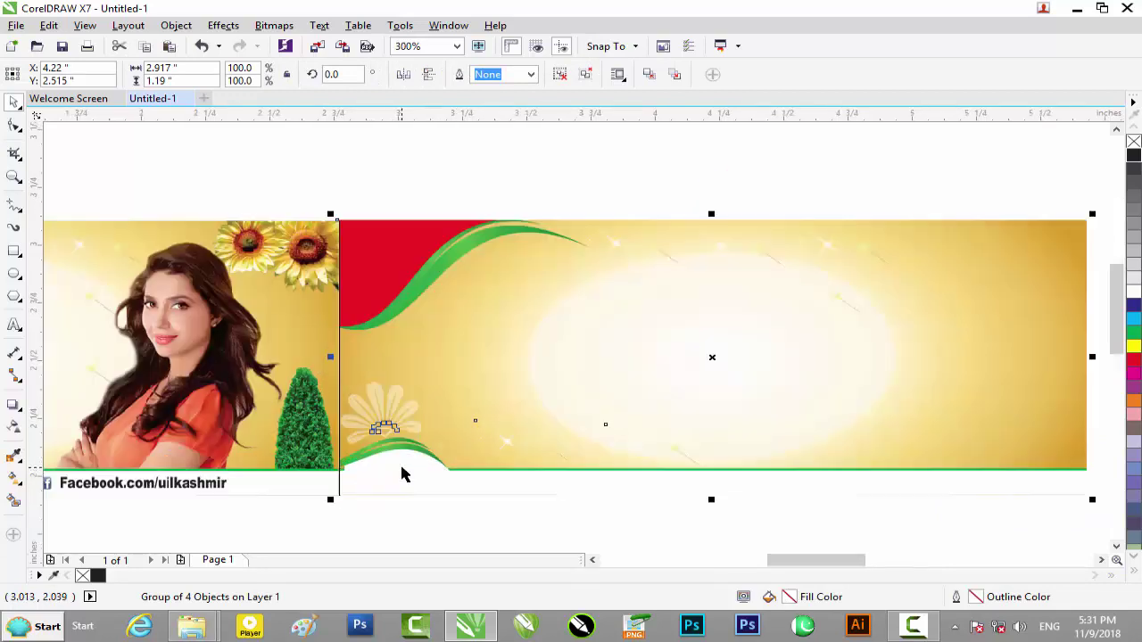
left_click(535, 523)
left_click(552, 486)
scroll(552, 491, "down", 1)
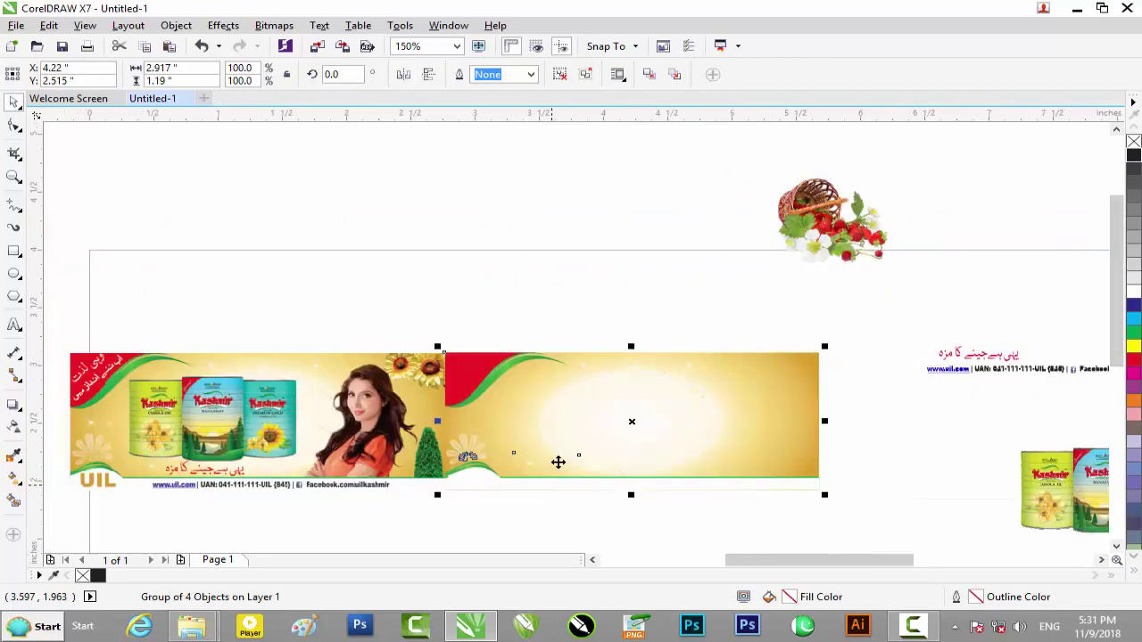
left_click(559, 75)
left_click(568, 184)
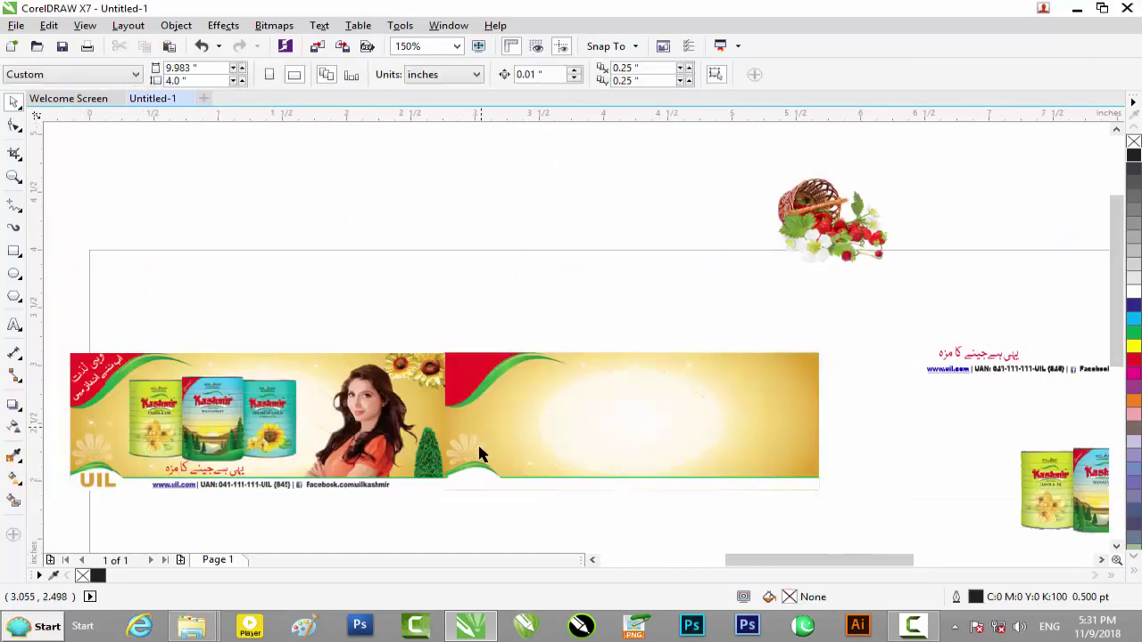
Edit the golden background's PowerClip contents, move the whole strip with its green wave left to X 4.18 inches, and finish editing
left_click(473, 482)
left_click(586, 512)
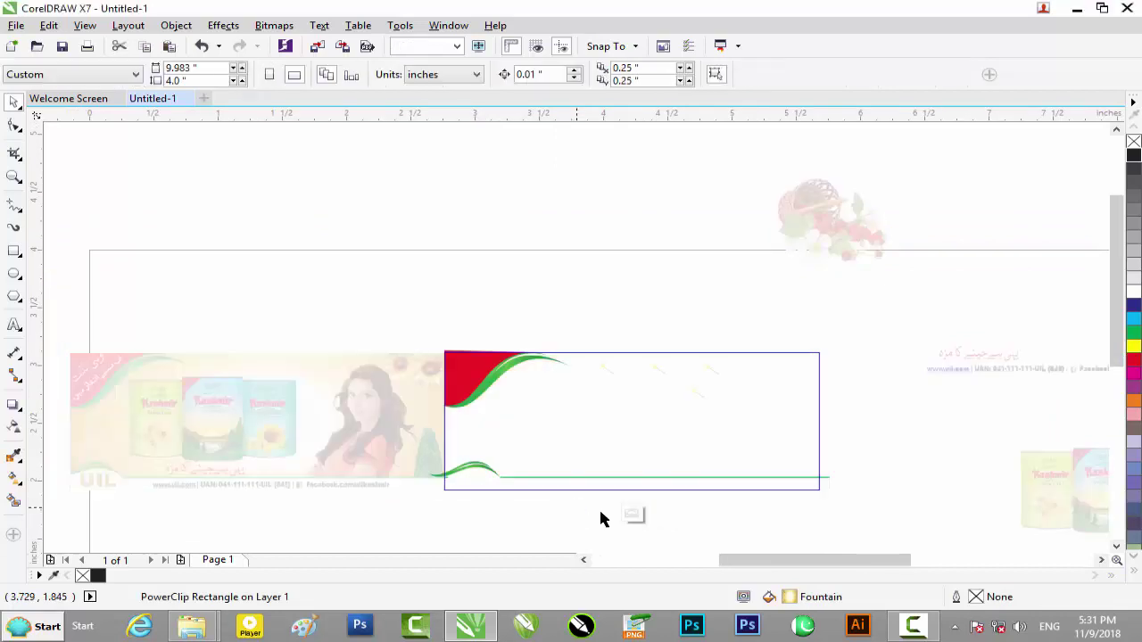
left_click_drag(803, 512, 614, 479)
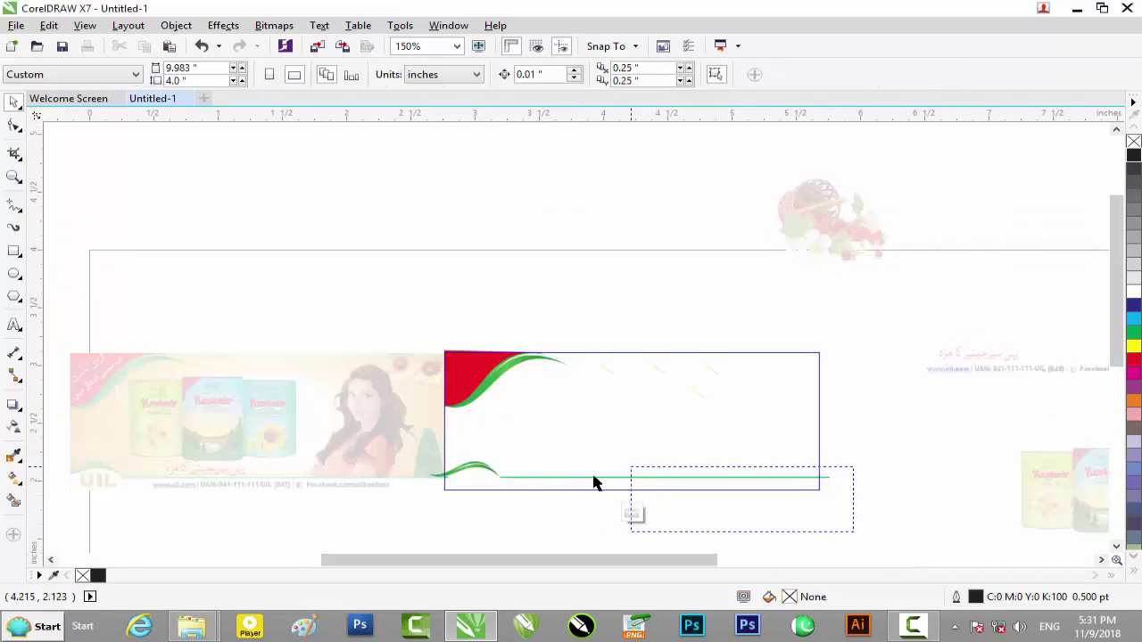
left_click_drag(424, 461, 417, 461)
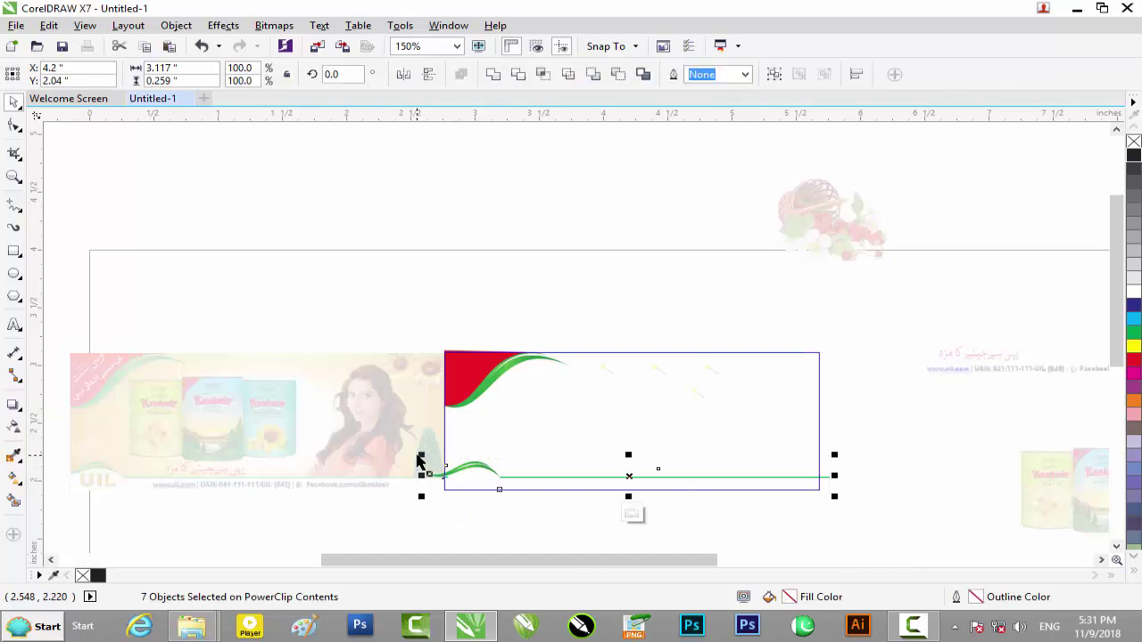
scroll(416, 461, "up", 2)
key("Left")
key("Left")
key("Left")
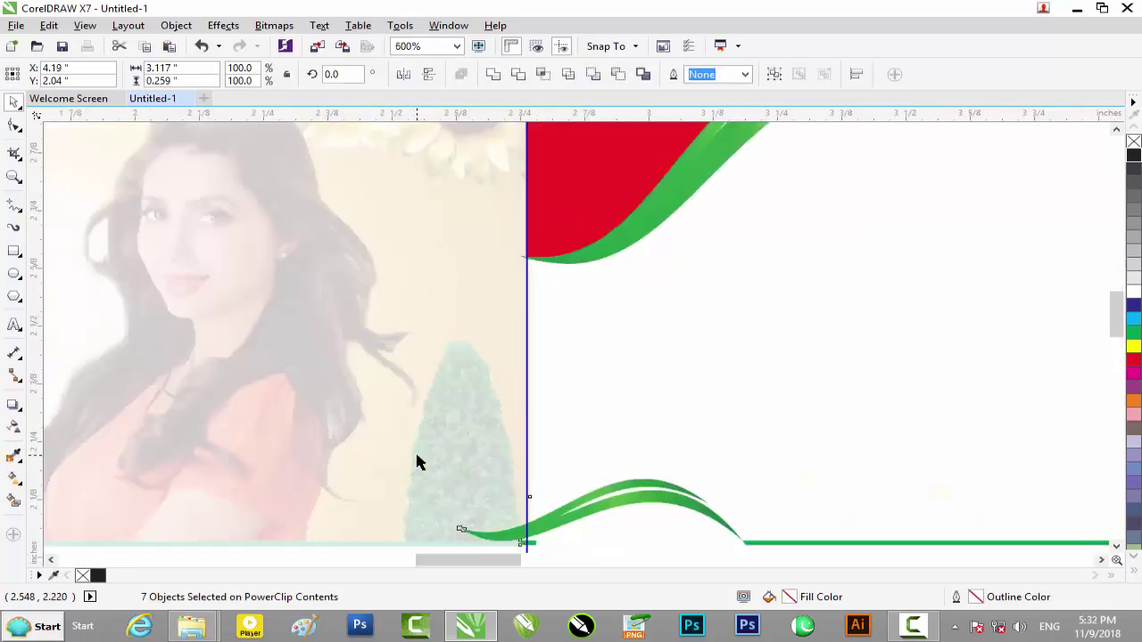
key("Right")
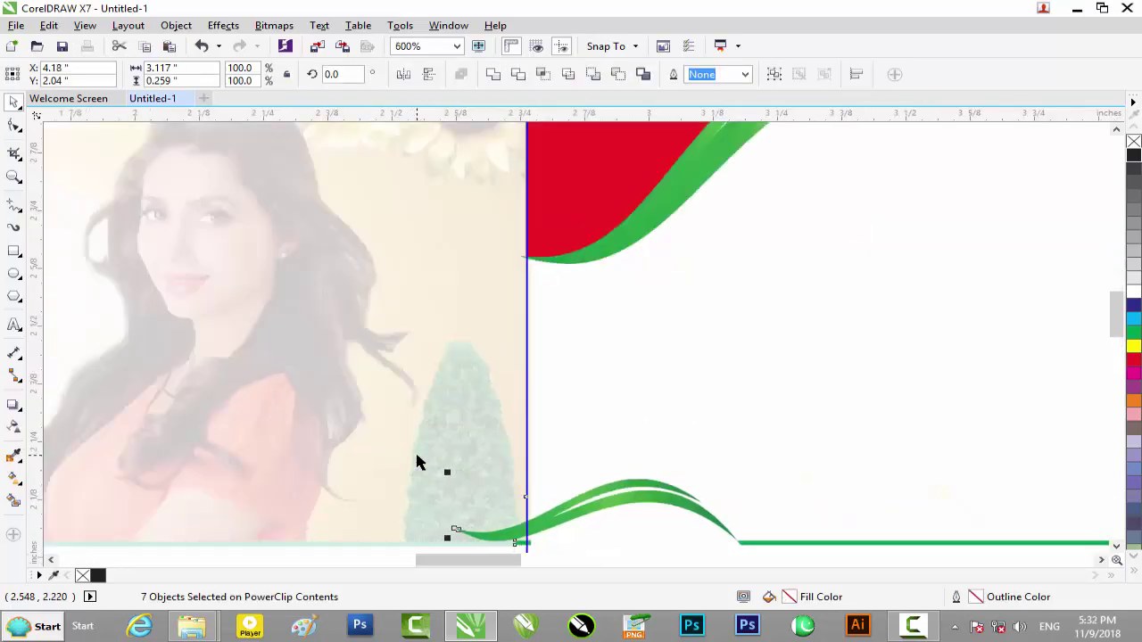
scroll(417, 462, "down", 1)
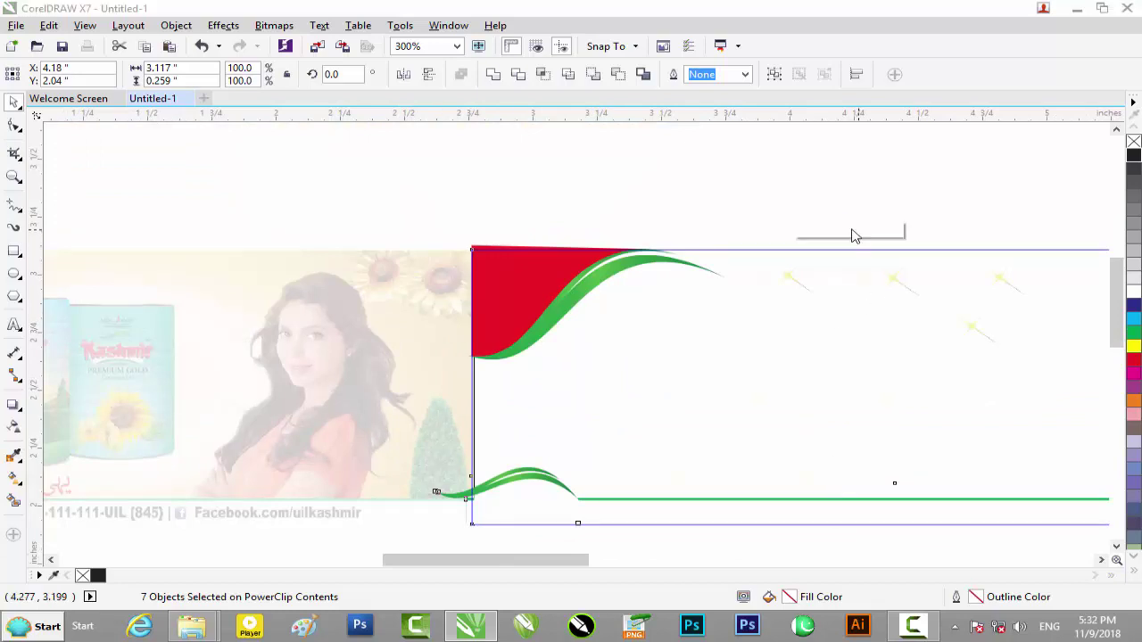
left_click(847, 230)
key("Escape")
scroll(628, 506, "down", 1)
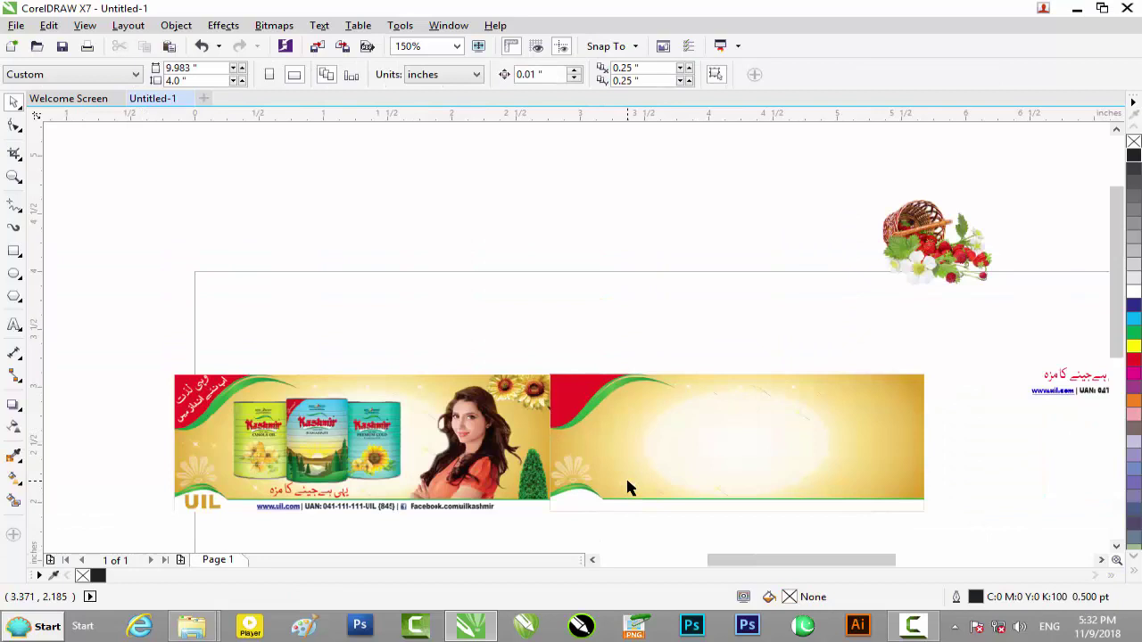
scroll(627, 488, "up", 1)
scroll(627, 488, "down", 1)
scroll(1116, 309, "down", 3)
scroll(718, 285, "up", 1)
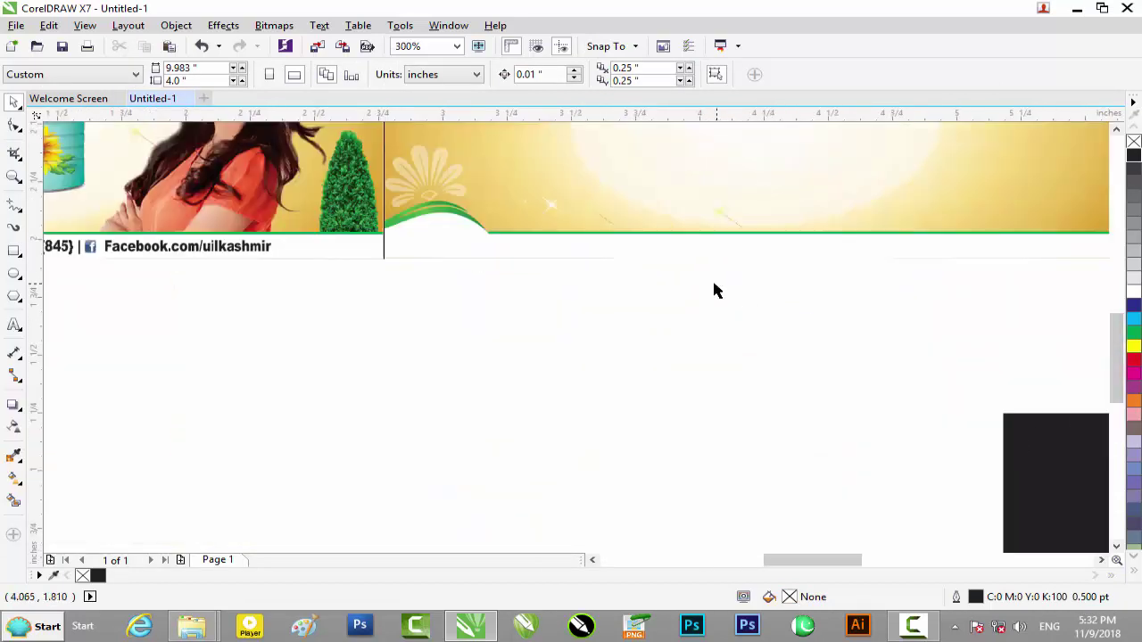
left_click(614, 255)
left_click(707, 281)
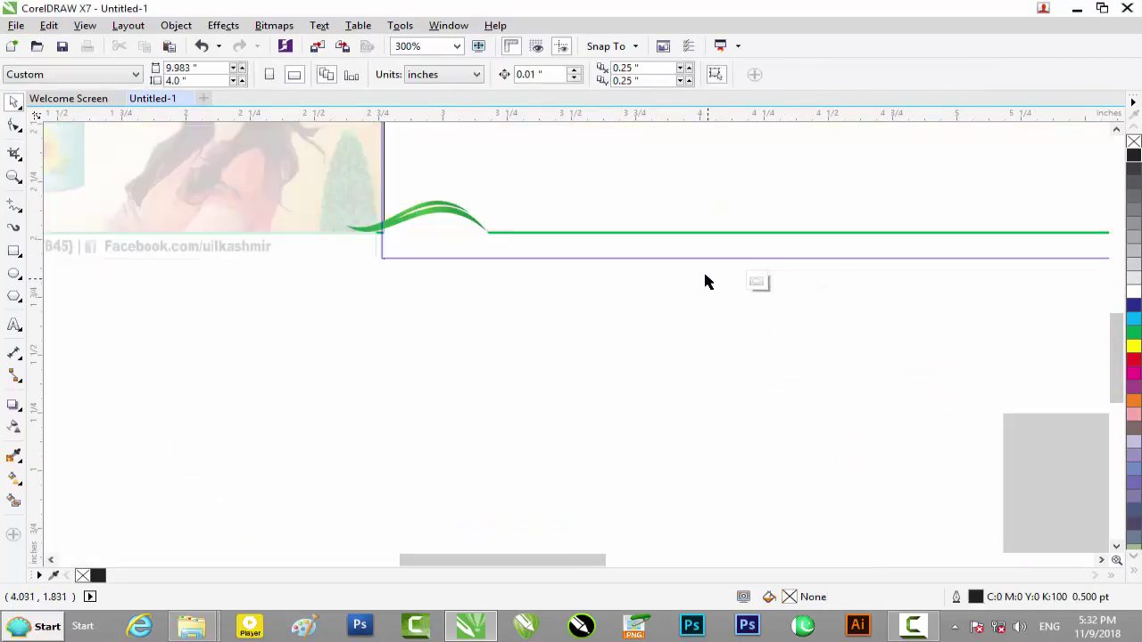
left_click(756, 281)
left_click(622, 359)
Move the golden UIL text from the dark rectangle onto the banner's white wave, at X 2.976 and Y 2.015 inches
scroll(546, 364, "down", 1)
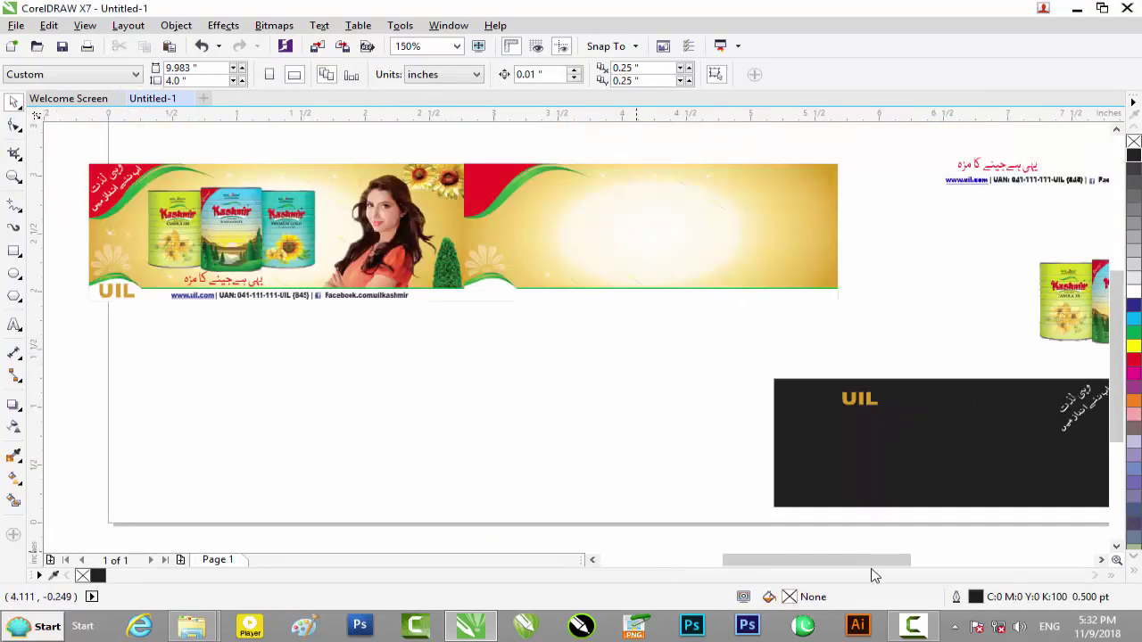
scroll(857, 563, "right", 3)
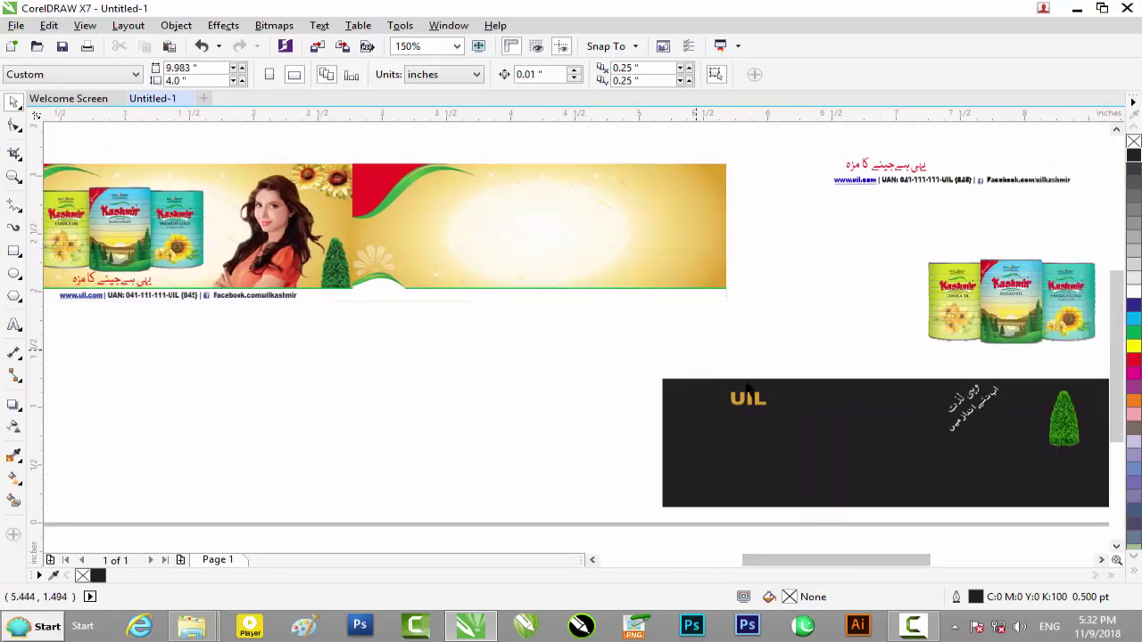
left_click_drag(780, 431, 380, 290)
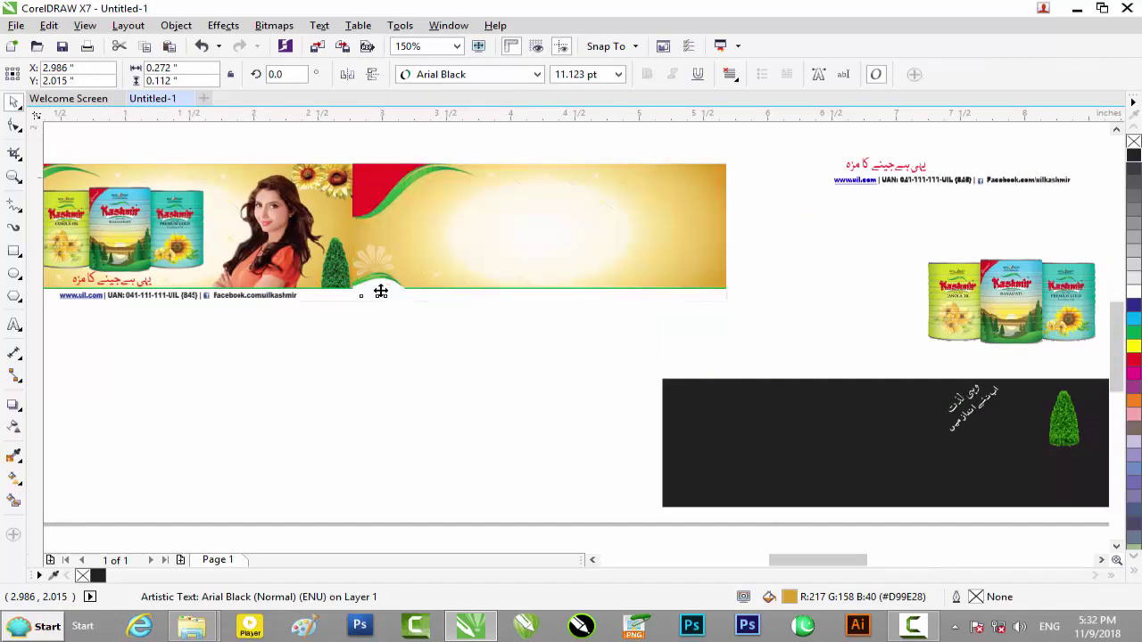
scroll(380, 290, "up", 3)
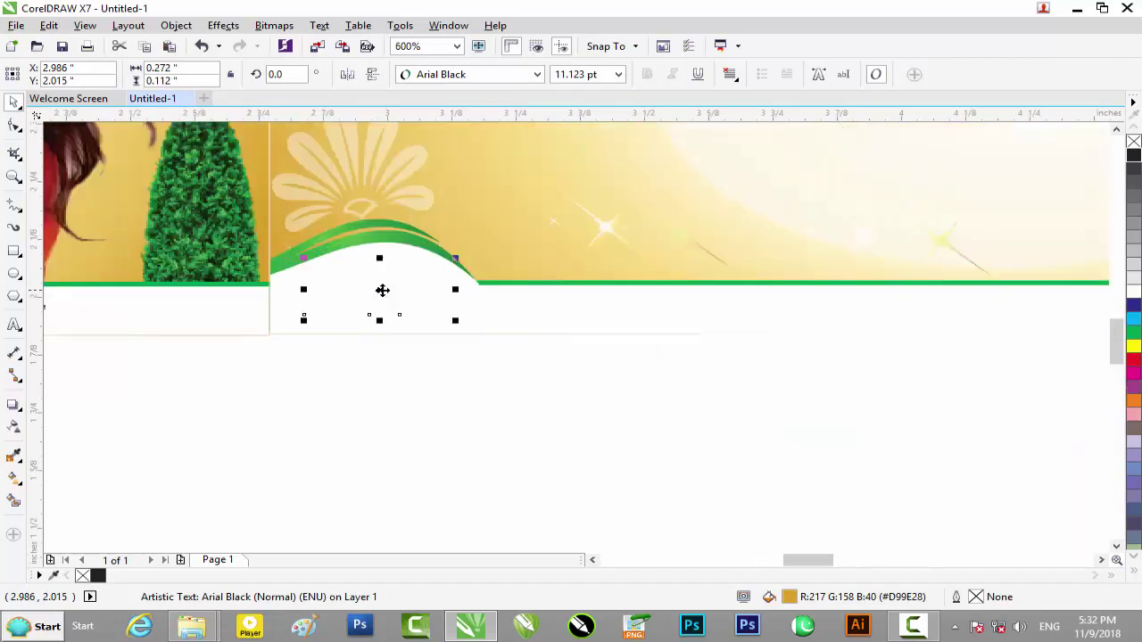
left_click_drag(382, 290, 383, 292)
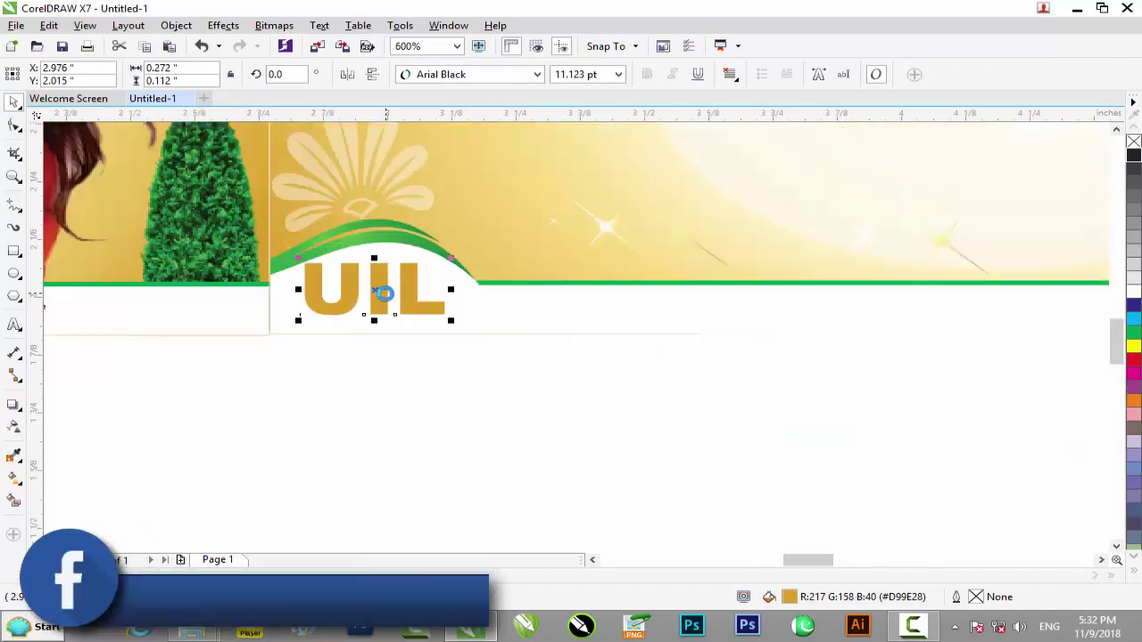
scroll(384, 293, "down", 3)
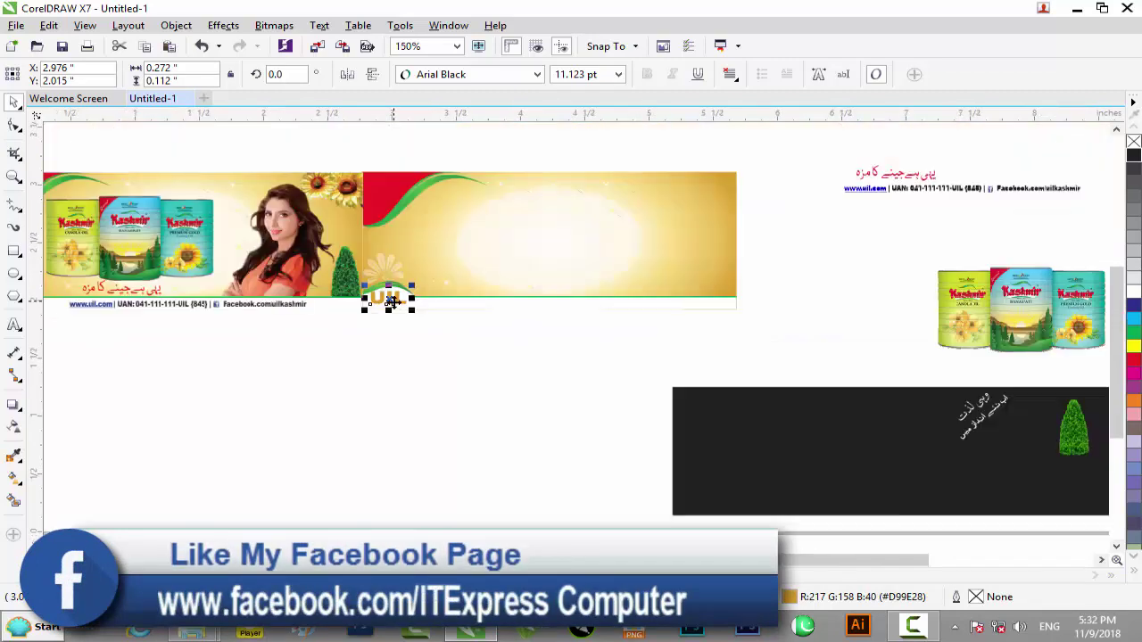
left_click(433, 382)
Move both slanted white Urdu text lines onto the banner's red corner, at X 3.011 and Y 2.893 inches
scroll(550, 402, "down", 2)
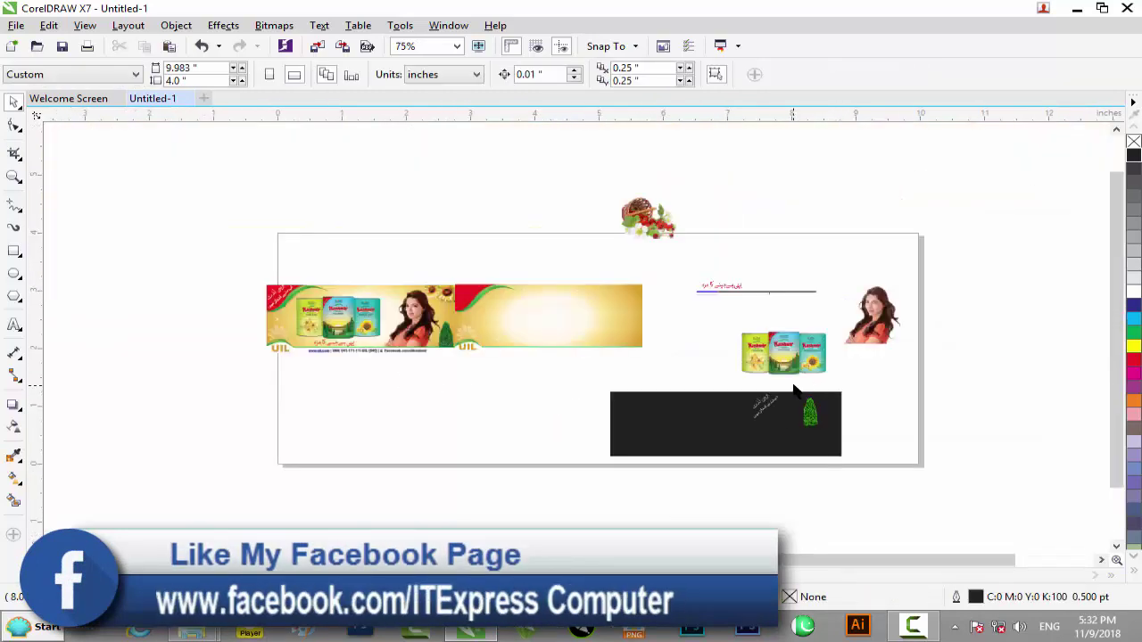
left_click_drag(794, 385, 472, 291)
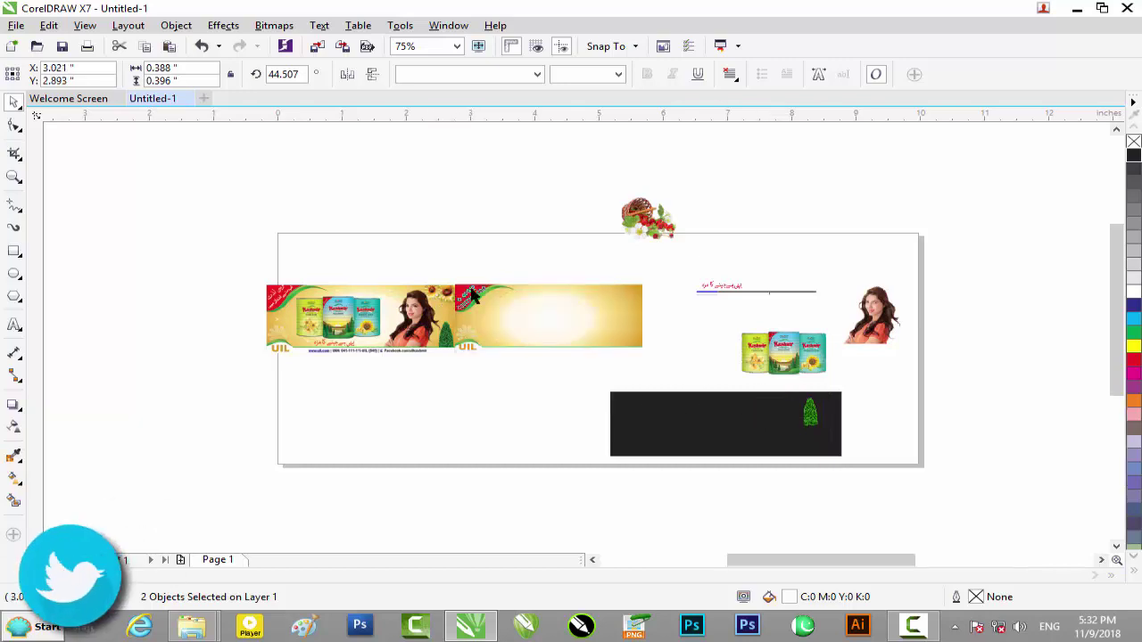
scroll(471, 291, "up", 6)
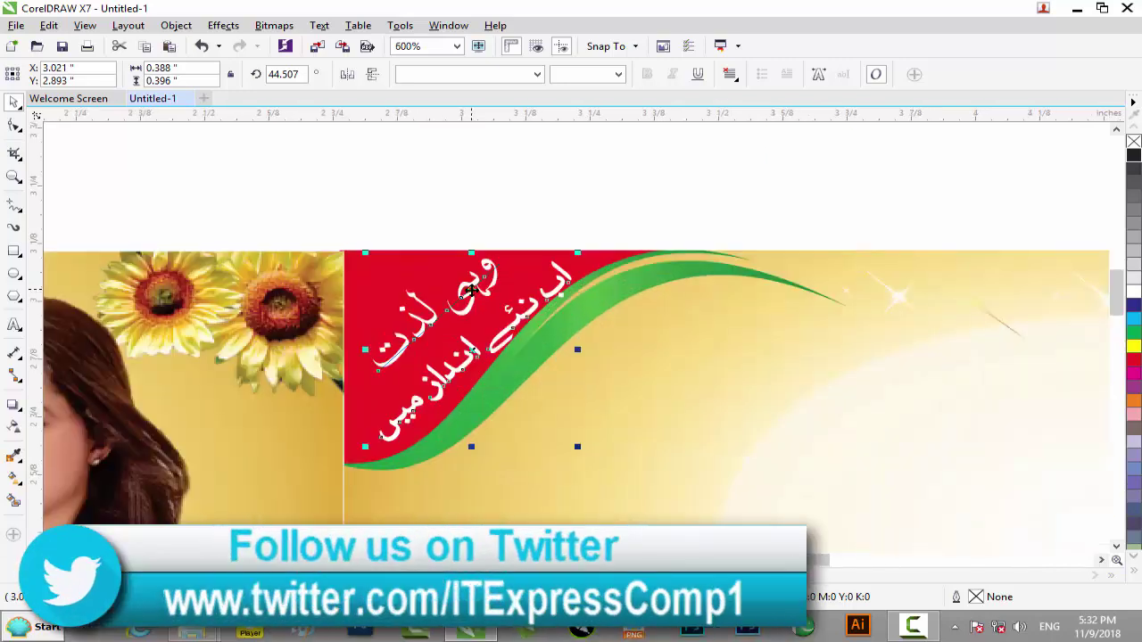
key("Left")
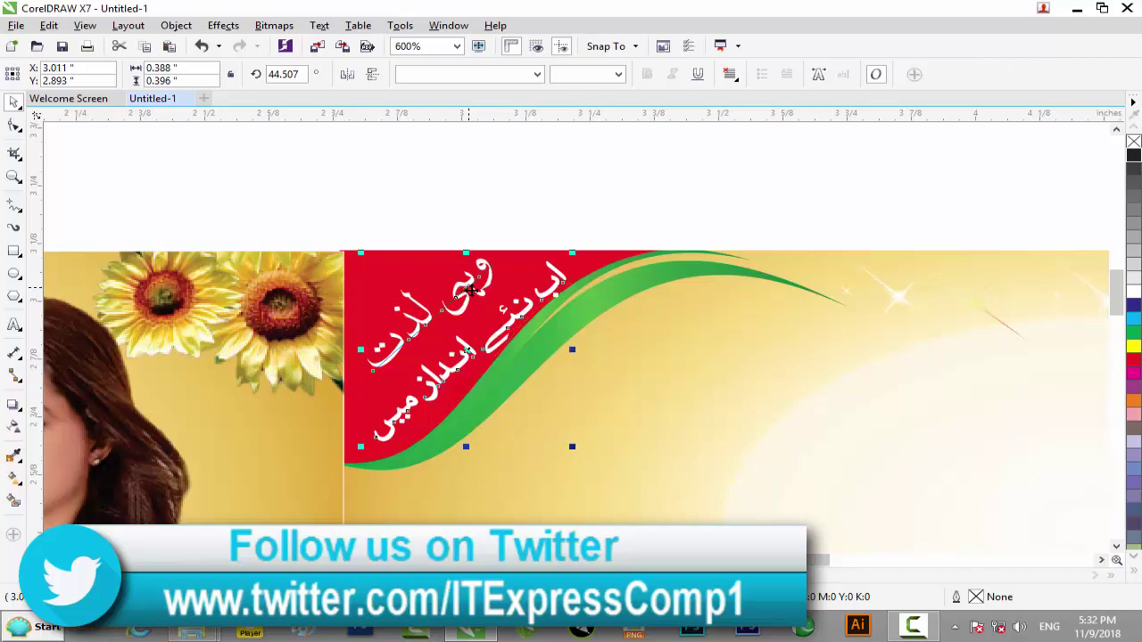
left_click(538, 207)
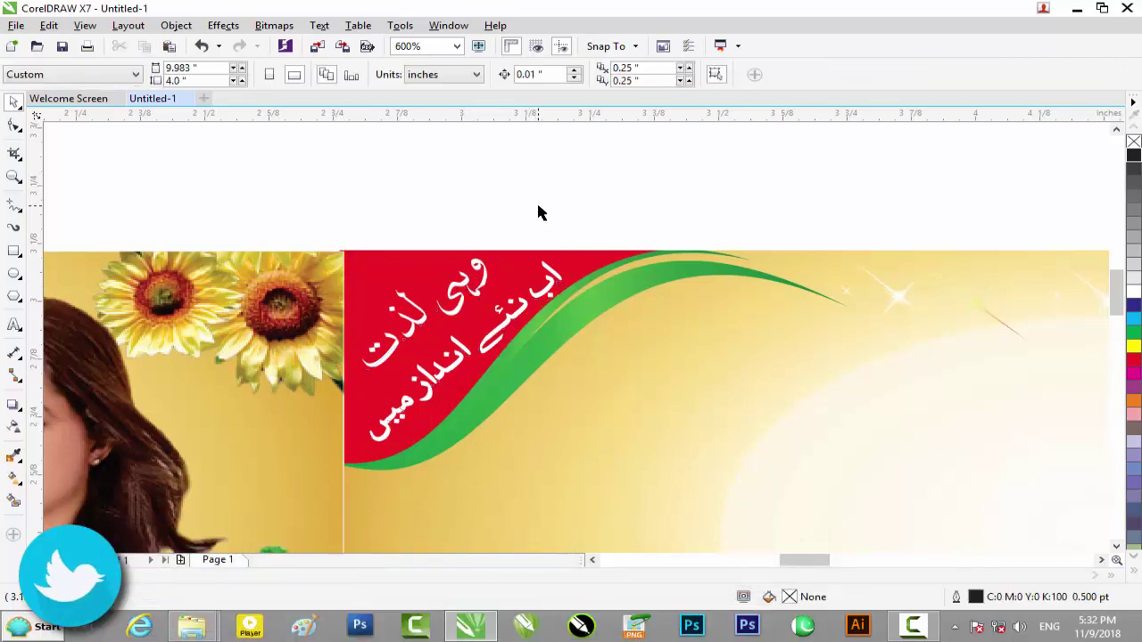
PowerClip the green tree on the dark rectangle inside the golden background
scroll(538, 213, "down", 2)
left_click_drag(898, 562, 959, 564)
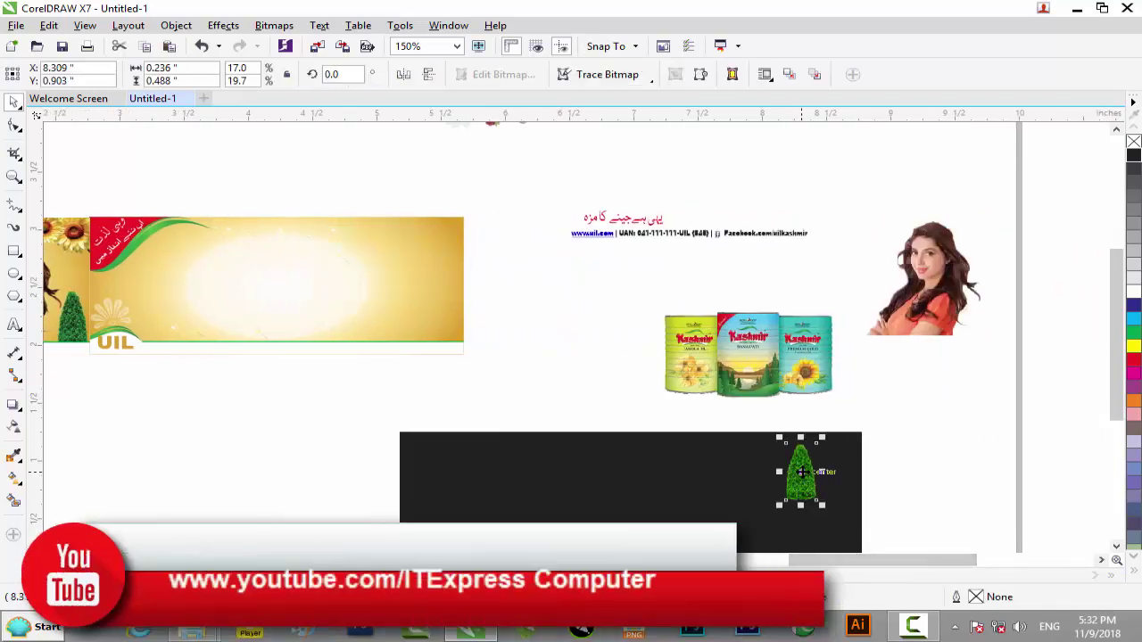
right_click(803, 482)
left_click(874, 46)
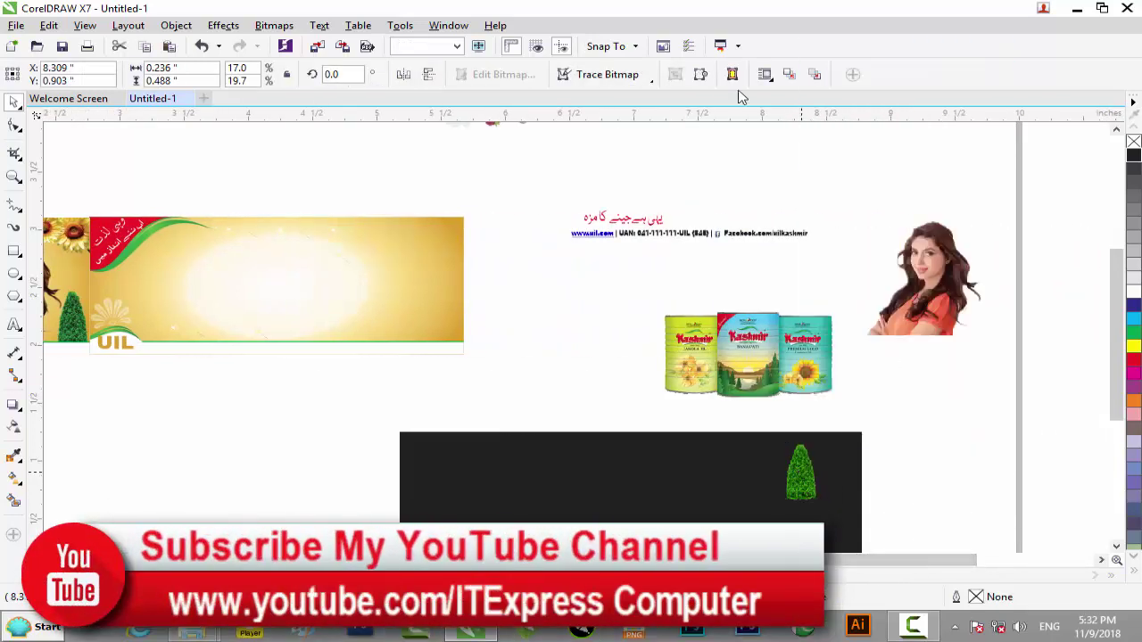
left_click(397, 316)
Edit the PowerClip contents, move the tree to the banner's lower right at X 5.517 and Y 2.217 inches, and finish editing
left_click(231, 376)
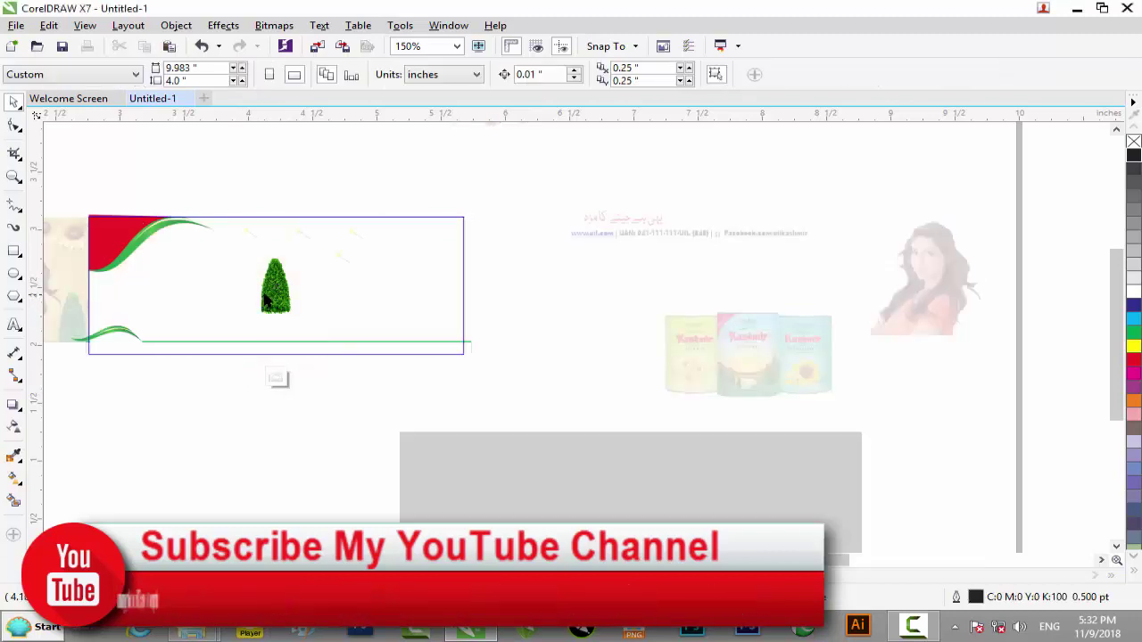
left_click_drag(283, 283, 442, 319)
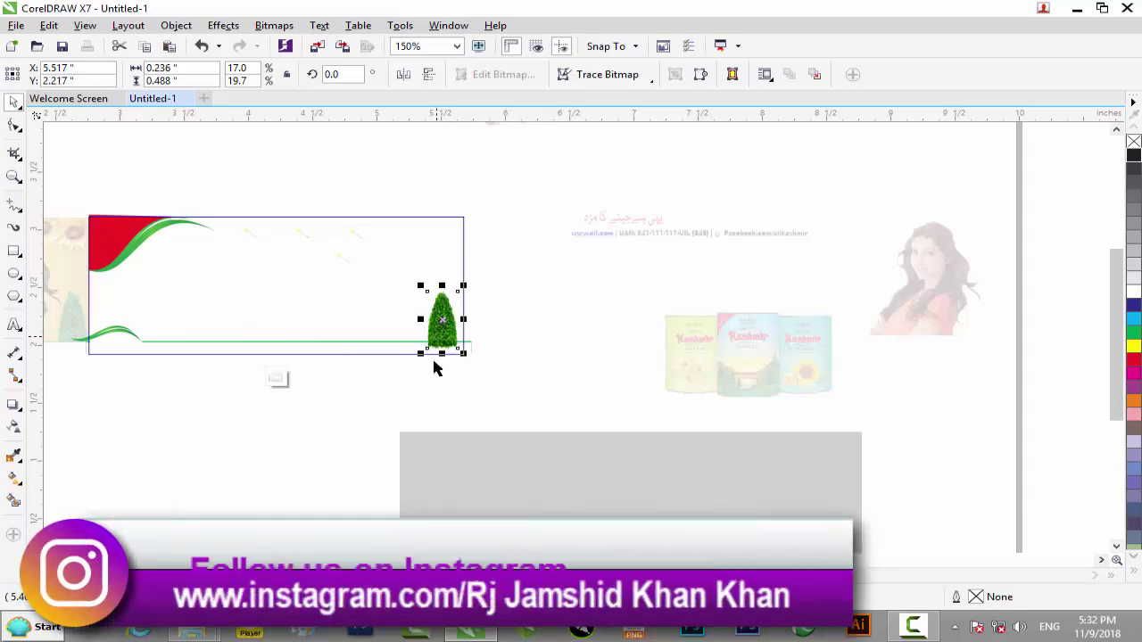
left_click(277, 378)
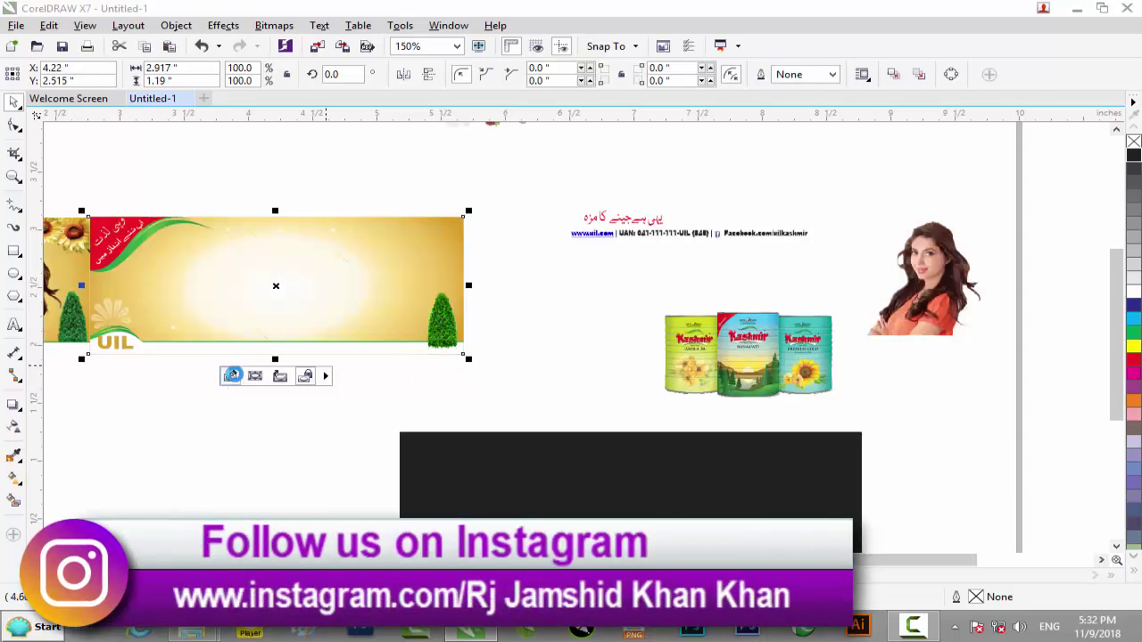
Reopen the PowerClip contents, place the tree behind the white strip so its base ends at the green line, and finish editing
left_click(231, 377)
scroll(443, 323, "up", 2)
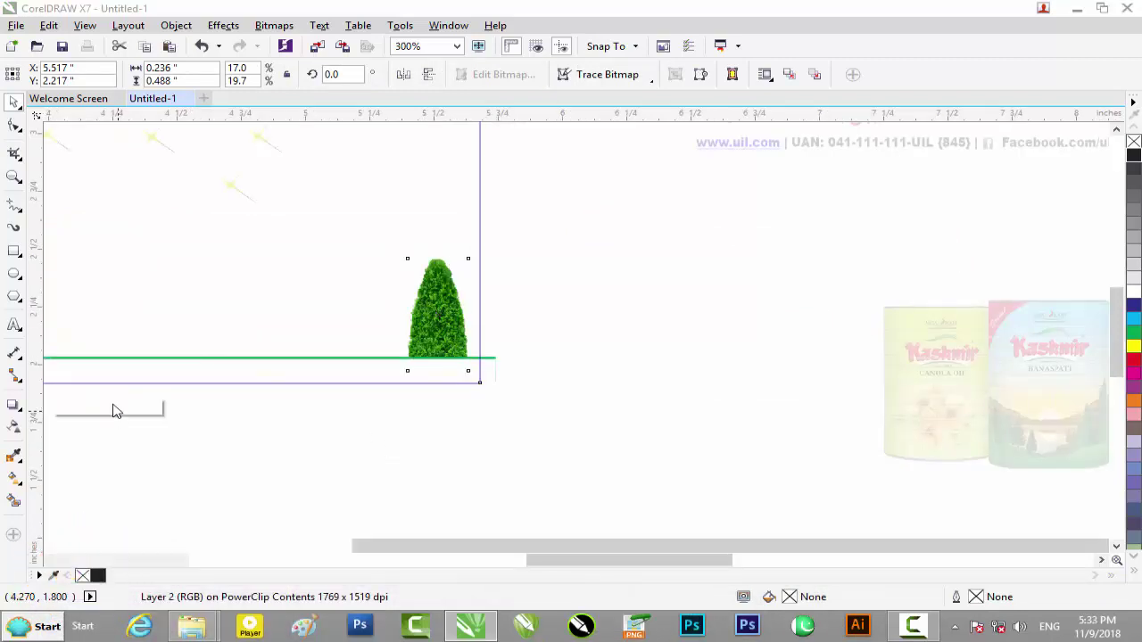
left_click(112, 407)
PowerClip the grouped picture of the woman inside the golden background
scroll(590, 449, "down", 2)
left_click(741, 401)
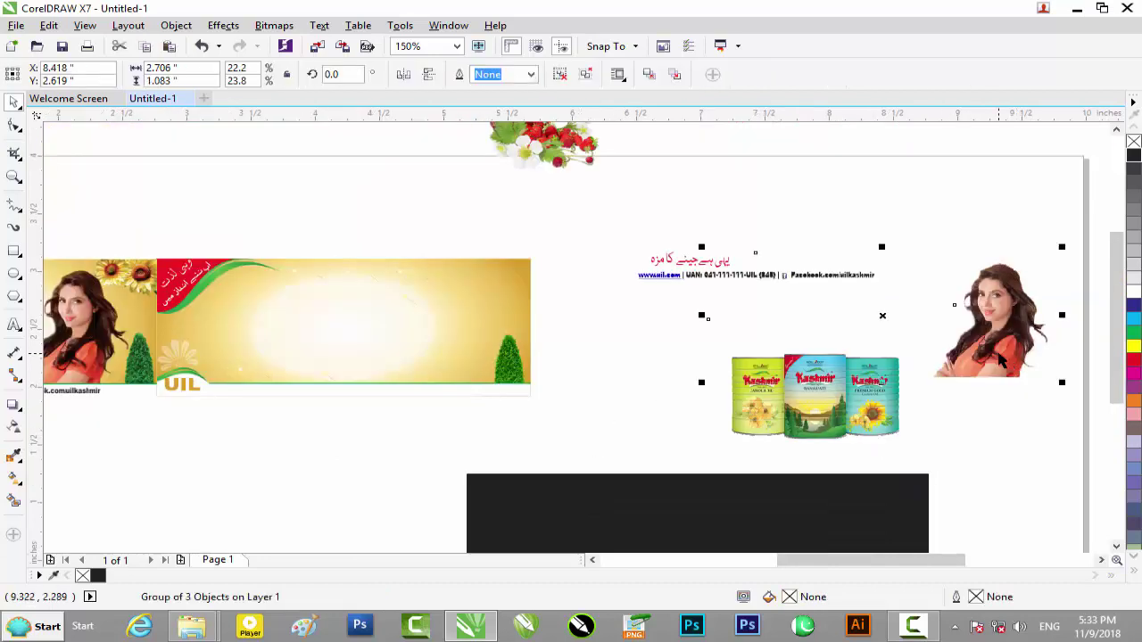
right_click(770, 383)
left_click(842, 222)
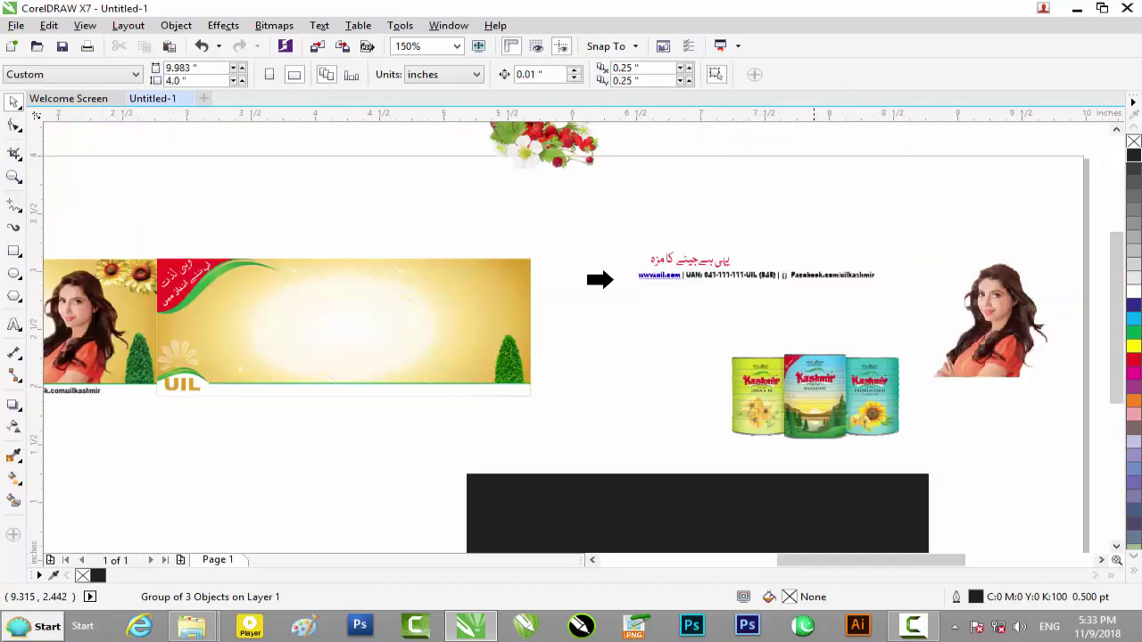
left_click(403, 312)
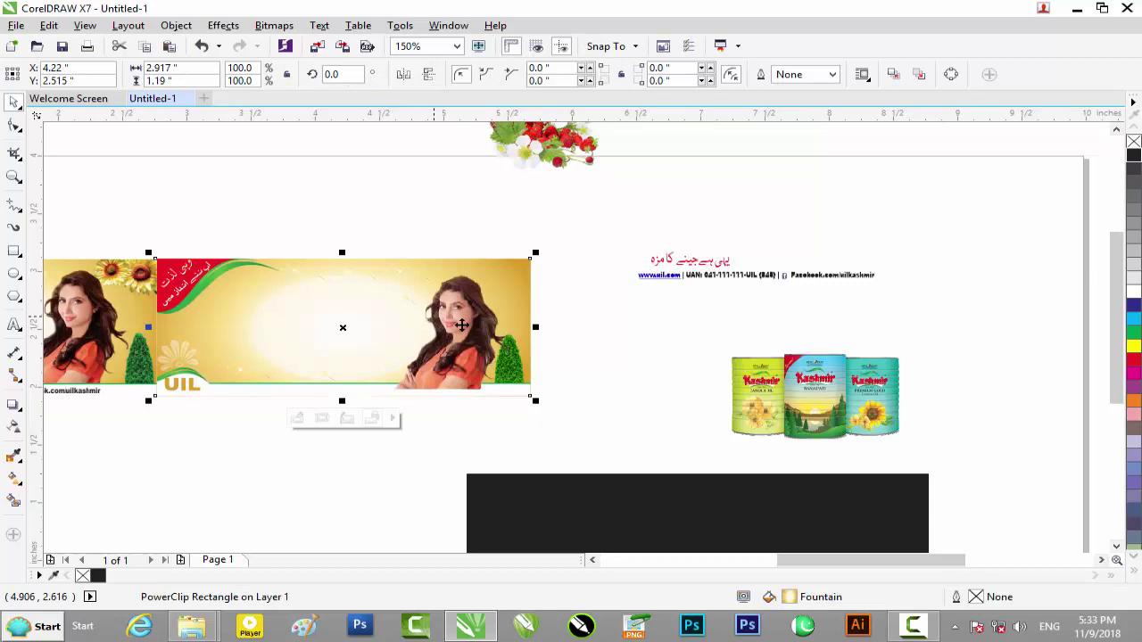
Edit the golden background's PowerClip contents and raise the woman so her base meets the green line at Y 2.565 inches
left_click(296, 419)
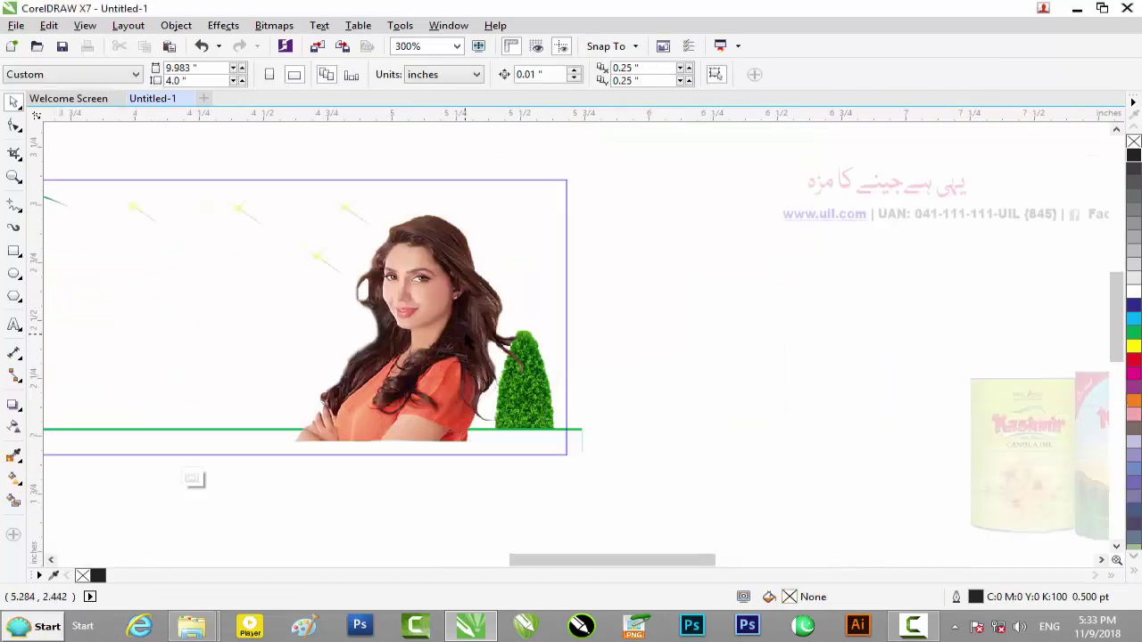
left_click(465, 334)
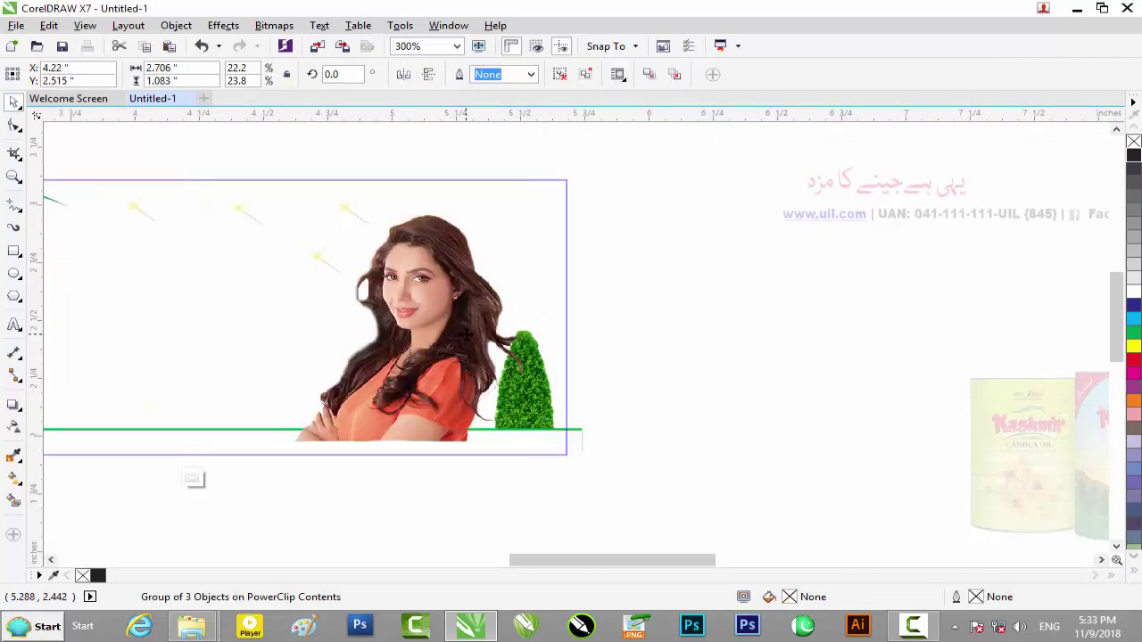
key("Up")
key("Up")
key("Up")
key("Up")
key("Up")
key("Up")
key("Up")
key("Up")
key("Up")
key("Up")
key("Up")
key("Up")
key("Up")
key("Up")
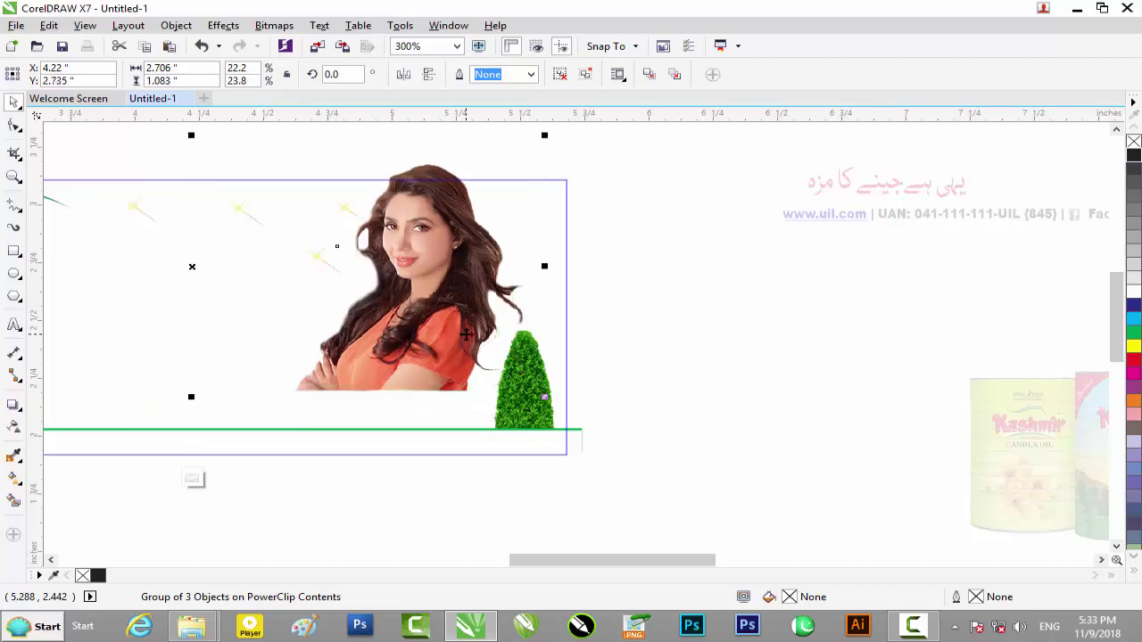
key("Down")
key("Down")
key("Down")
key("Down")
key("Down")
key("Down")
key("Down")
key("Down")
key("Down")
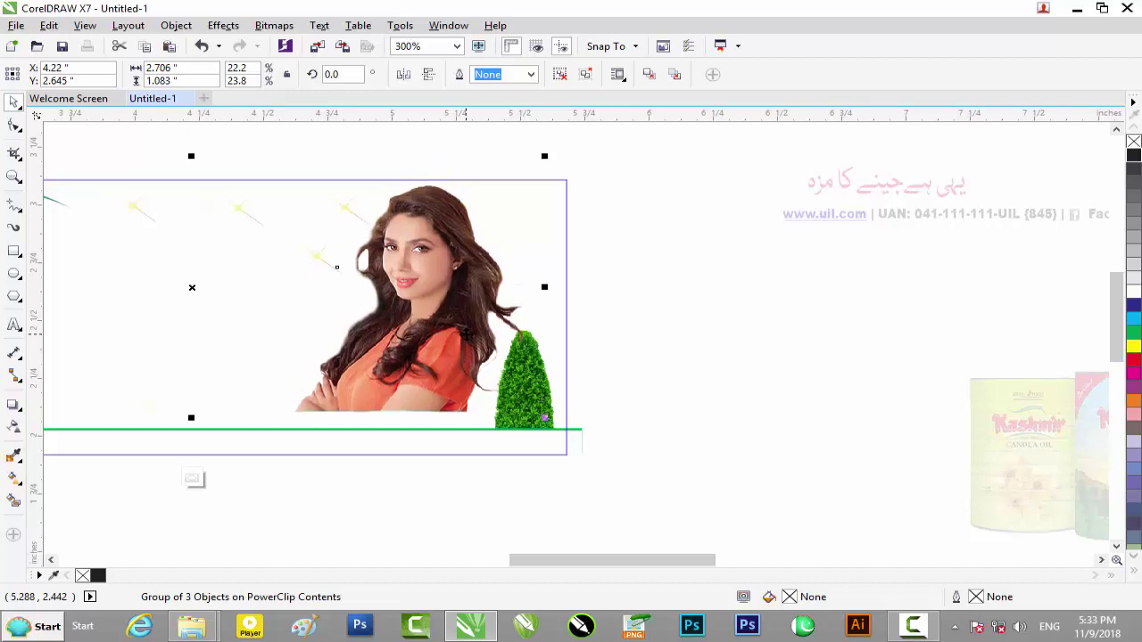
key("Left")
key("Left")
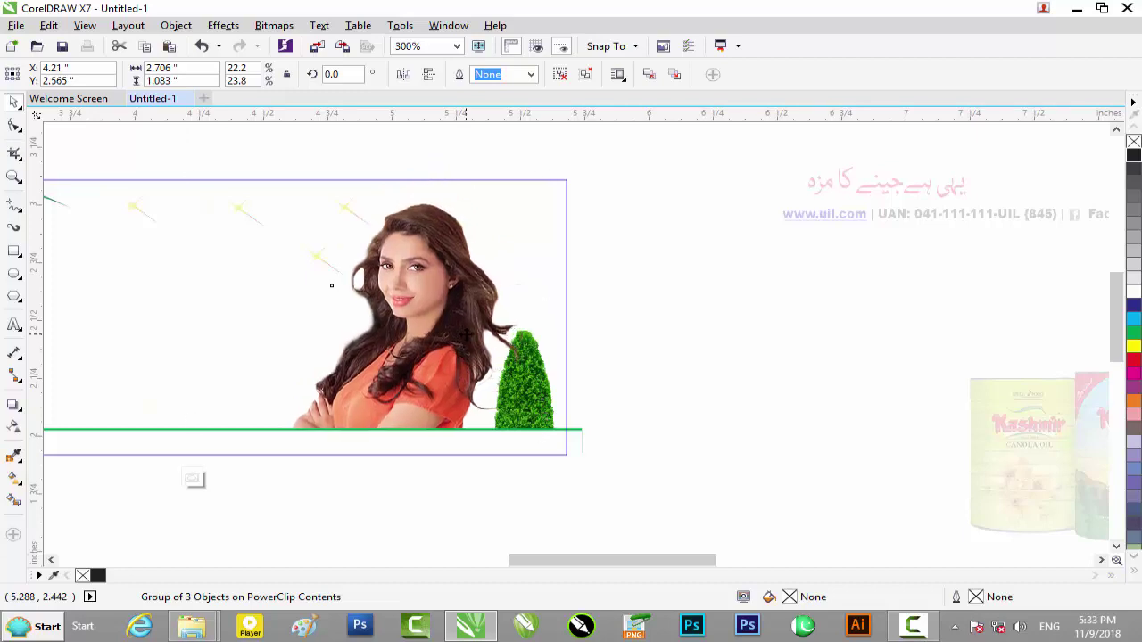
Shift the woman left, away from the tree, to X 4.05 inches and finish editing the PowerClip contents
key("Left")
key("Left")
key("Left")
key("Left")
key("Left")
key("Left")
key("Left")
key("Left")
key("Left")
key("Left")
key("Left")
key("Left")
key("Left")
key("Left")
key("Left")
key("Left")
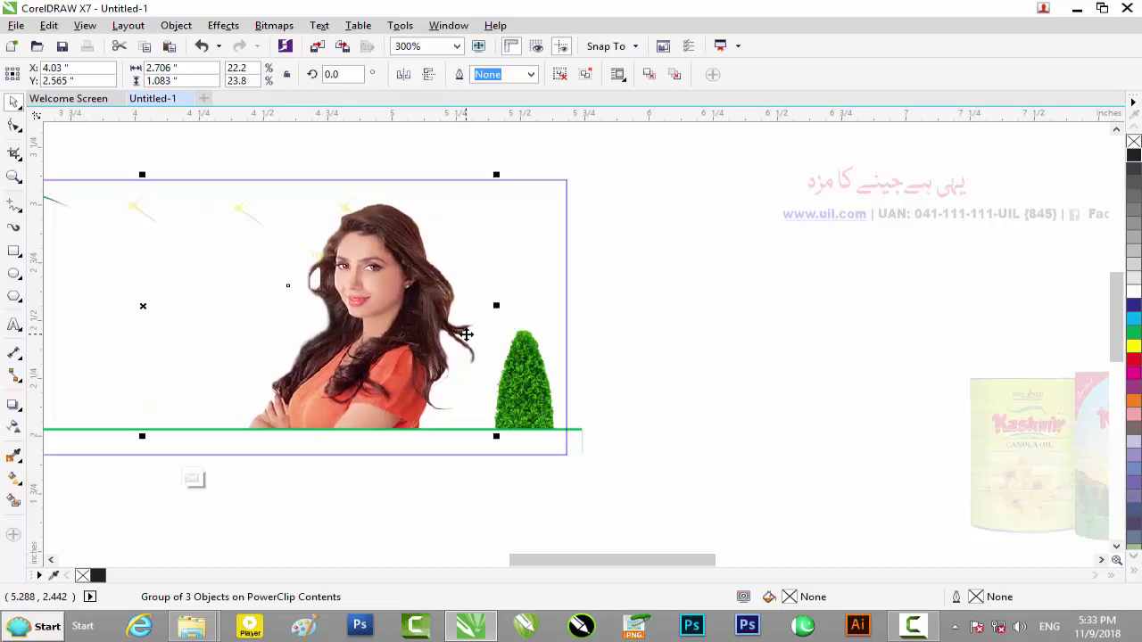
scroll(466, 335, "down", 2)
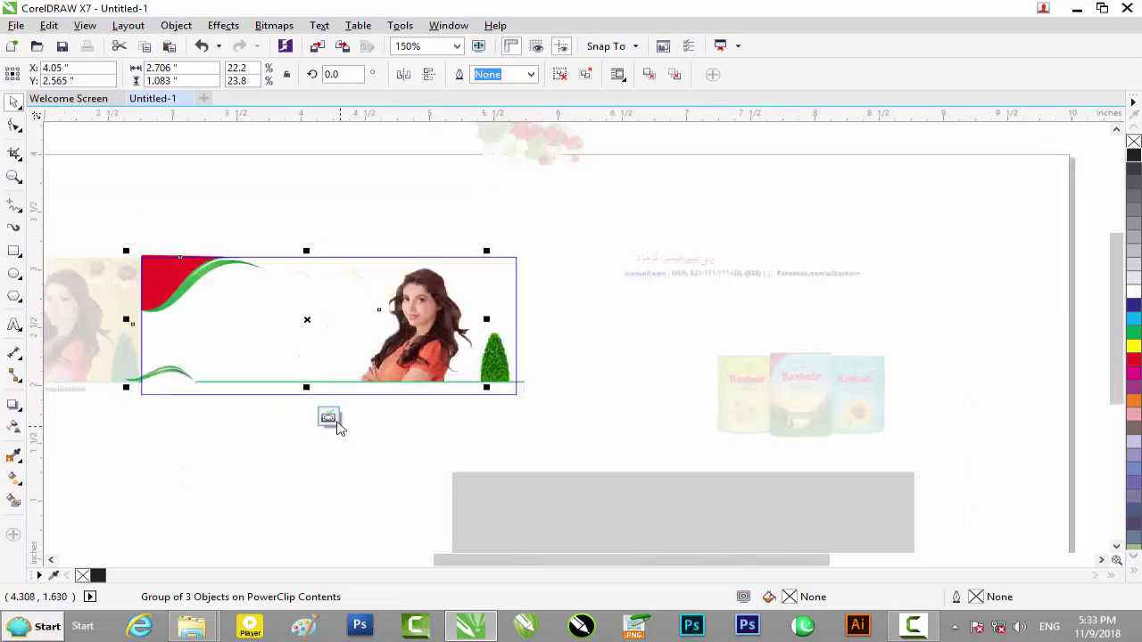
left_click(333, 419)
left_click(485, 431)
scroll(371, 417, "down", 1)
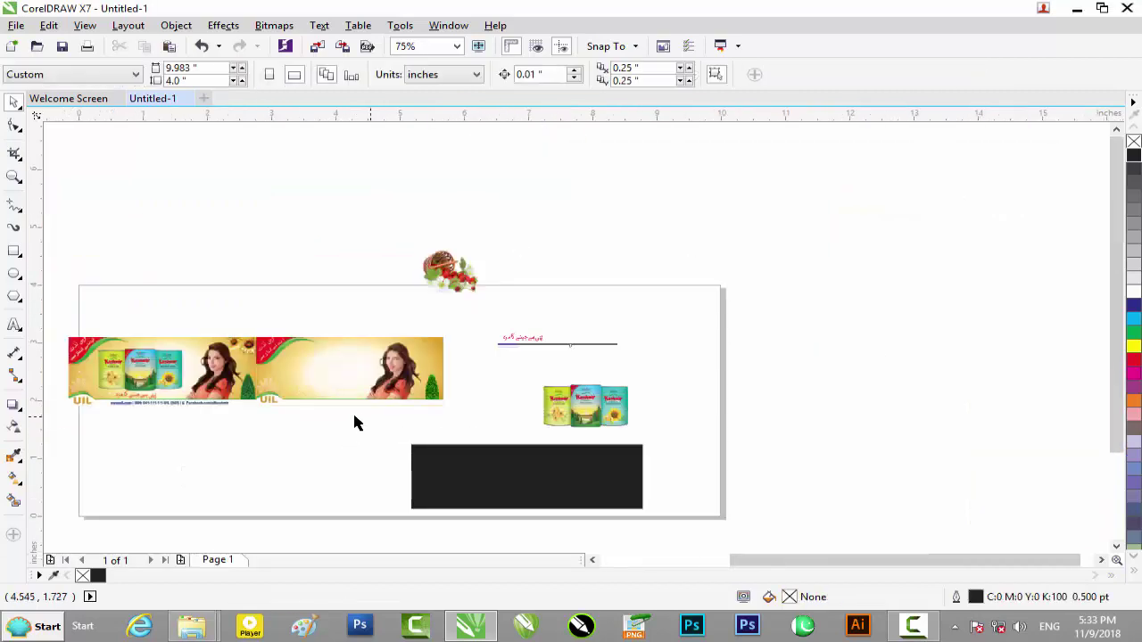
Move the group of three Kashmir cans onto the banner beside the woman, at X 3.508 and Y 2.532 inches
scroll(349, 413, "up", 1)
left_click_drag(897, 341, 661, 464)
left_click_drag(807, 399, 301, 334)
scroll(301, 337, "up", 1)
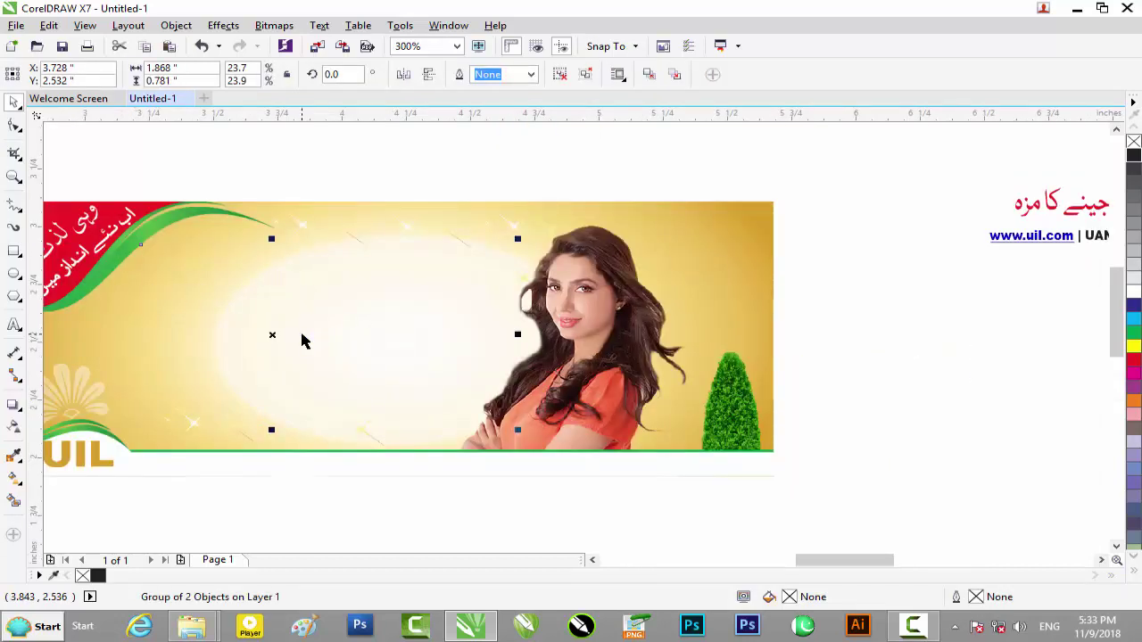
key("Left")
key("Left")
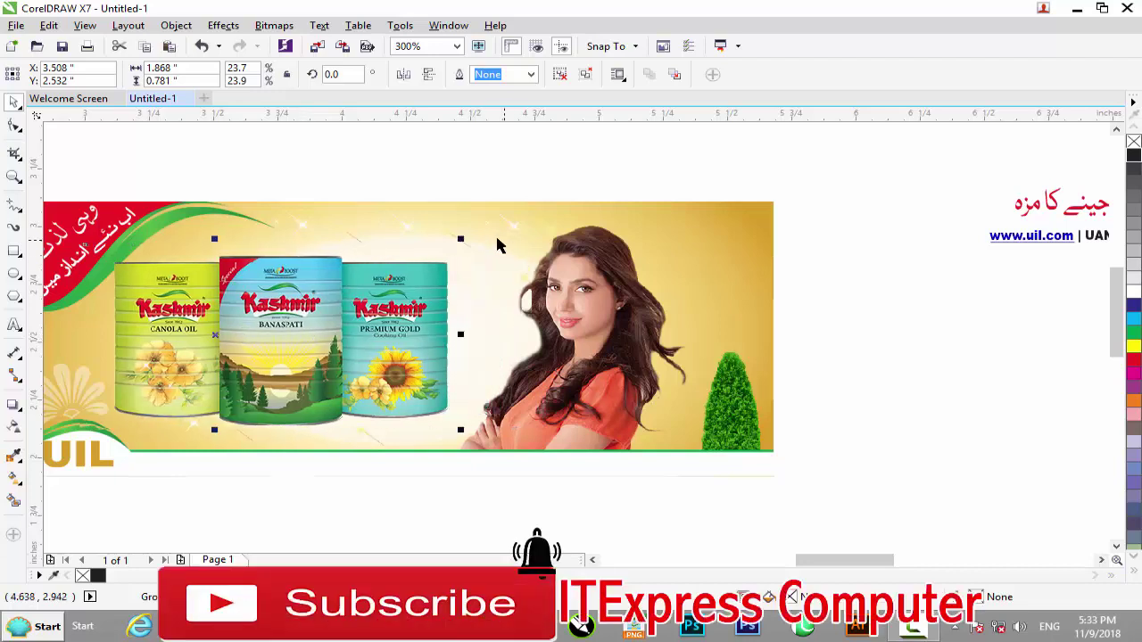
Shrink the cans group to about 1.511 by 0.632 inches and move it to X 3.668 and Y 2.552 inches
scroll(451, 272, "down", 2)
scroll(451, 275, "up", 1)
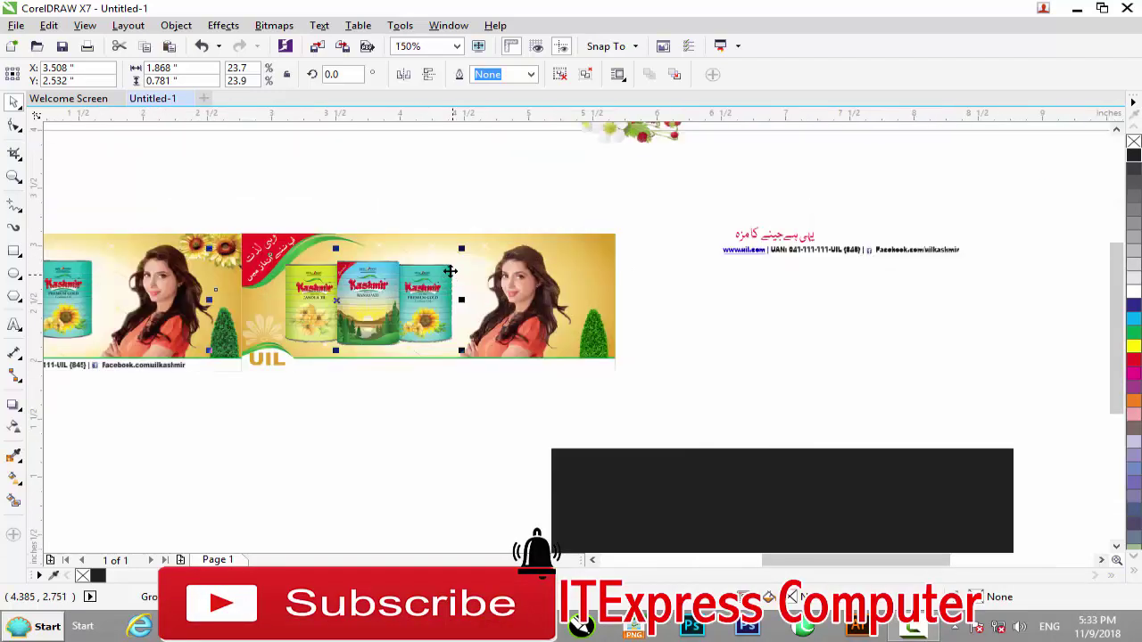
left_click_drag(464, 250, 451, 261)
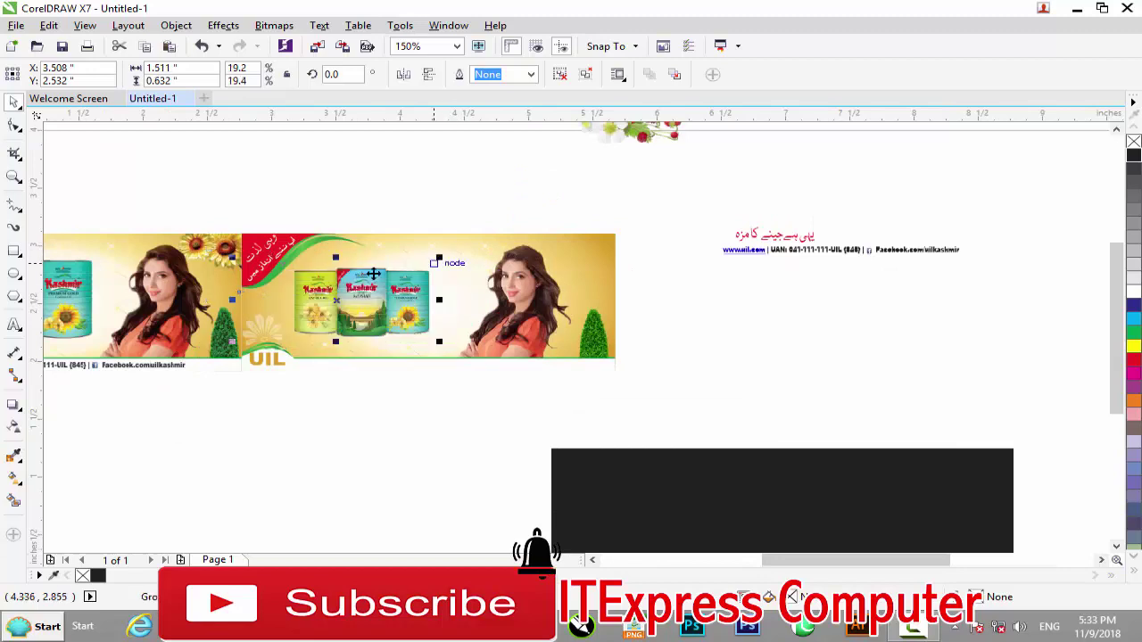
scroll(335, 276, "up", 1)
mouse_move(335, 278)
left_mouse_down()
mouse_move(378, 276)
mouse_move(336, 276)
left_mouse_up()
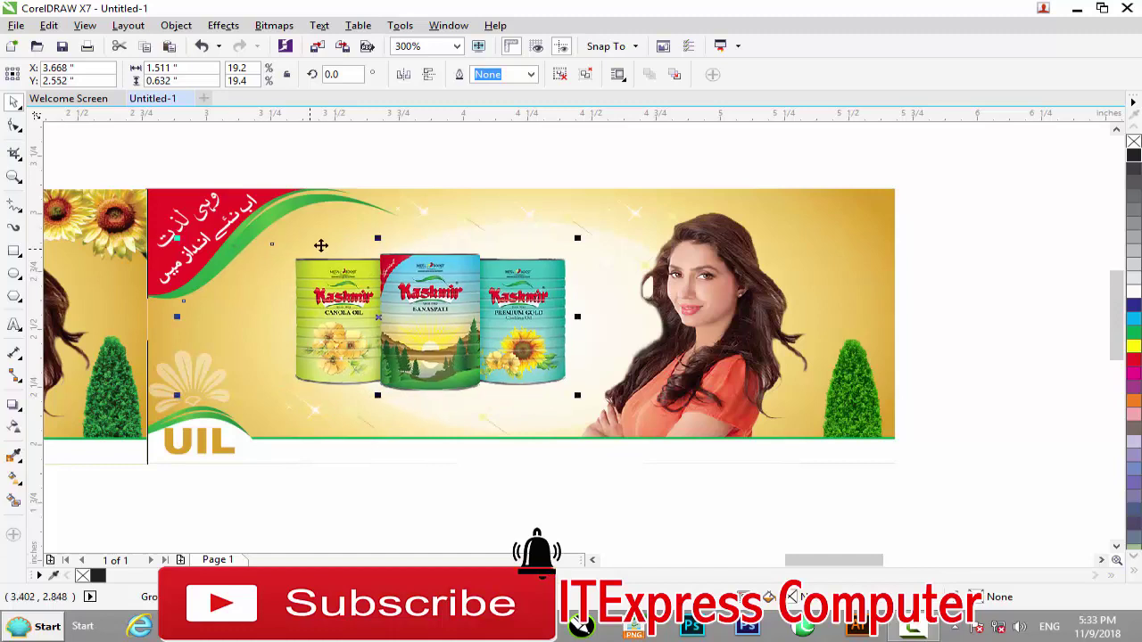
Enlarge and stretch the cans group to about 1.717 by 0.749 inches, and clear the selection
left_click_drag(177, 237, 149, 224)
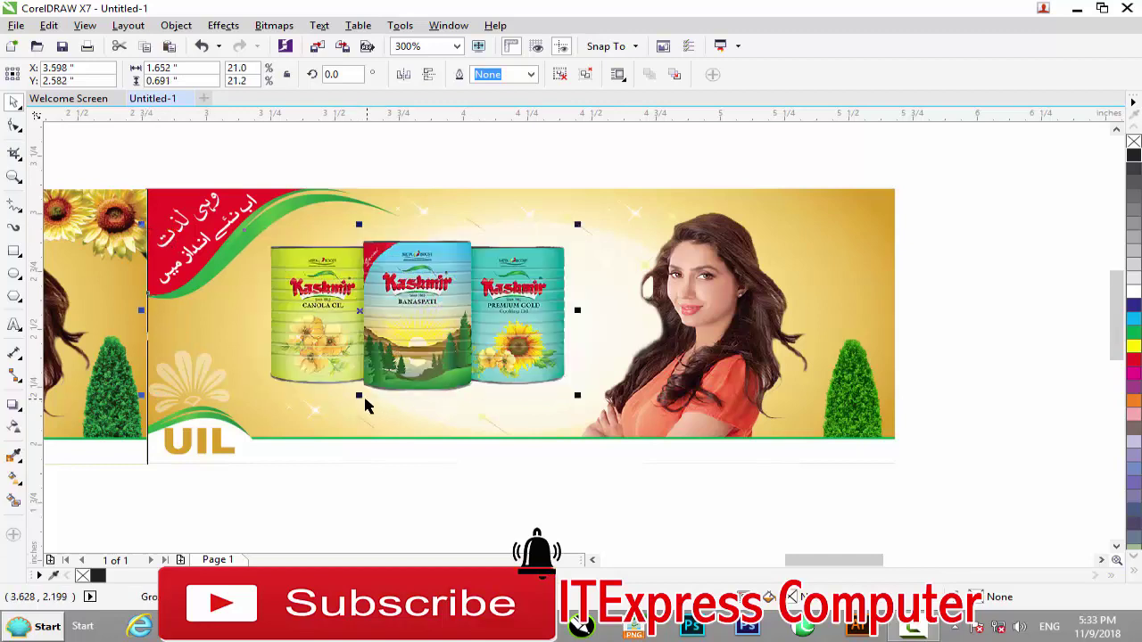
left_click_drag(357, 399, 358, 408)
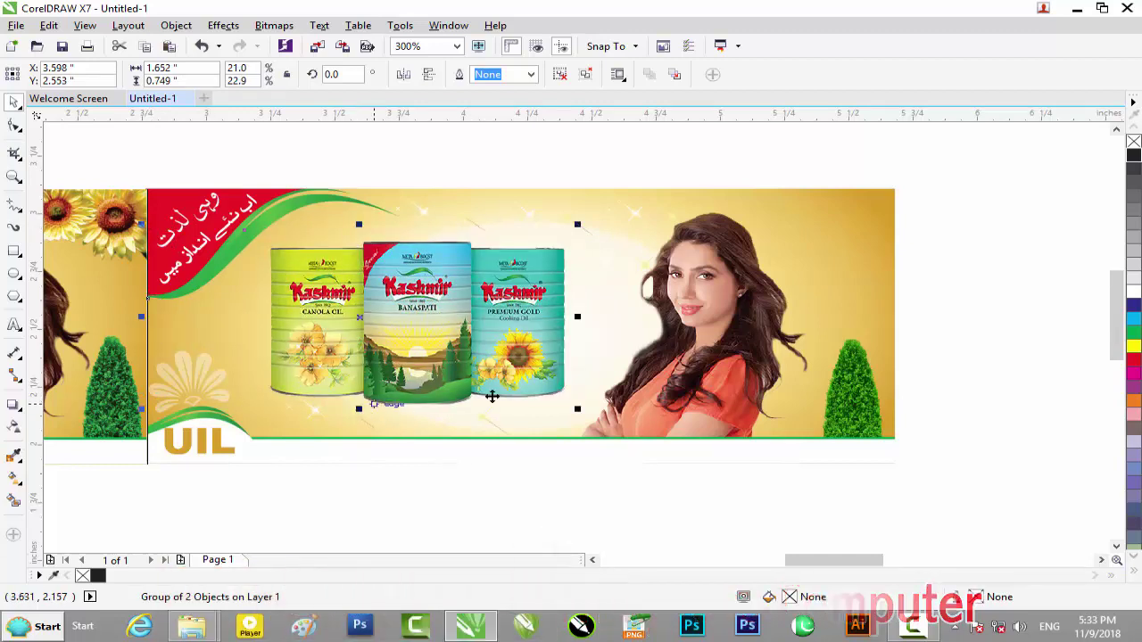
left_click_drag(576, 316, 594, 319)
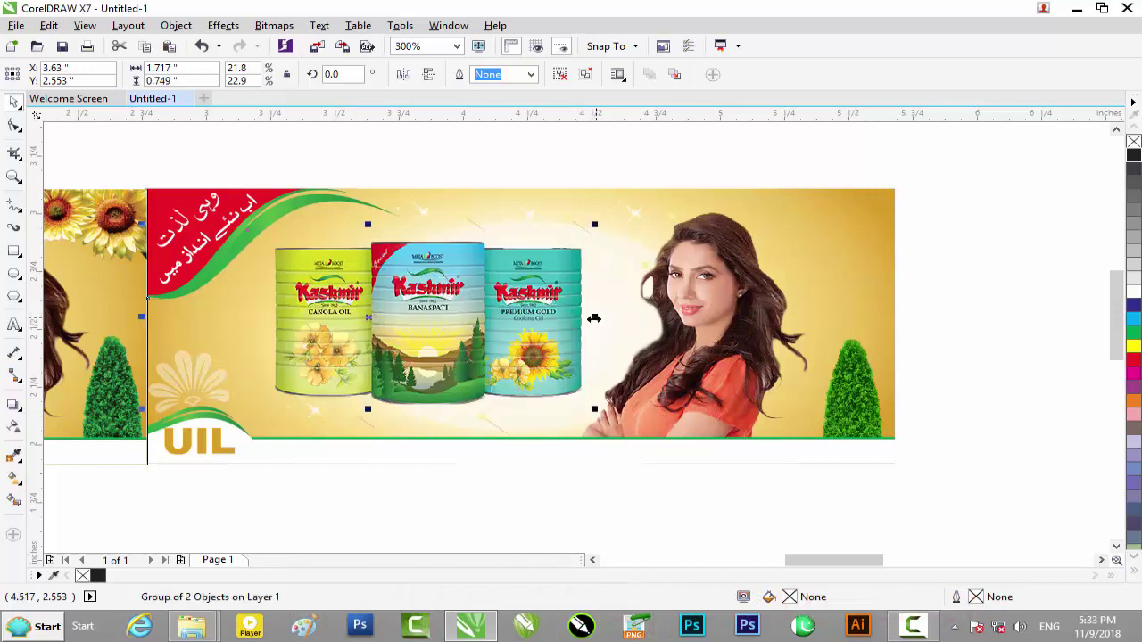
scroll(437, 318, "down", 2)
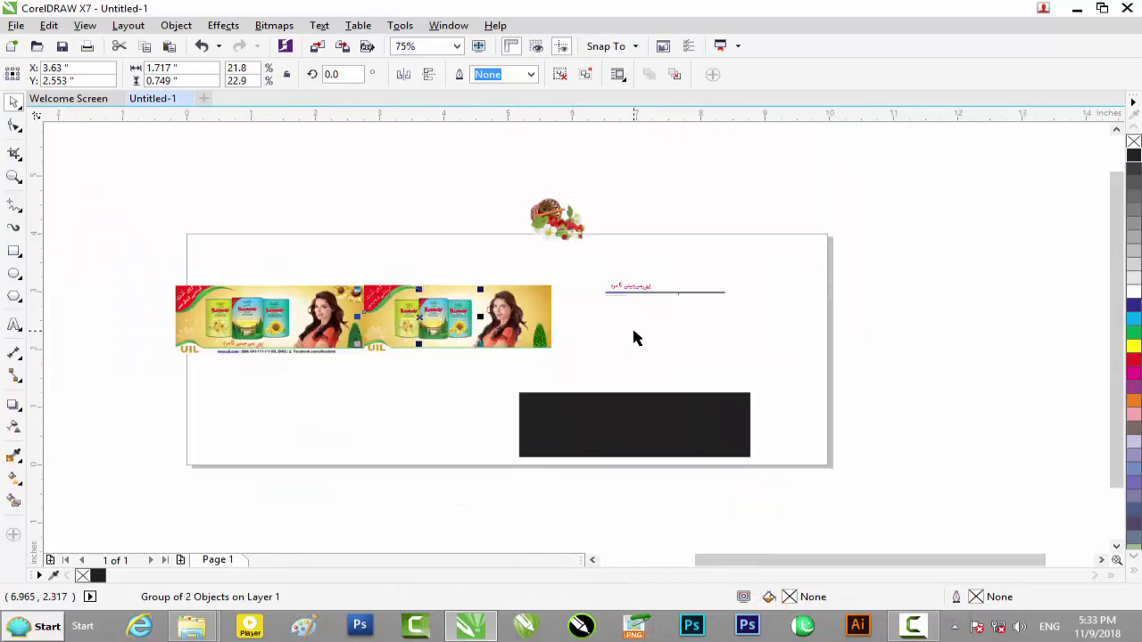
key("Escape")
Move the red Urdu slogan beneath the cans, just above the green line, at X 3.937 and Y 2.108 inches
scroll(332, 355, "up", 1)
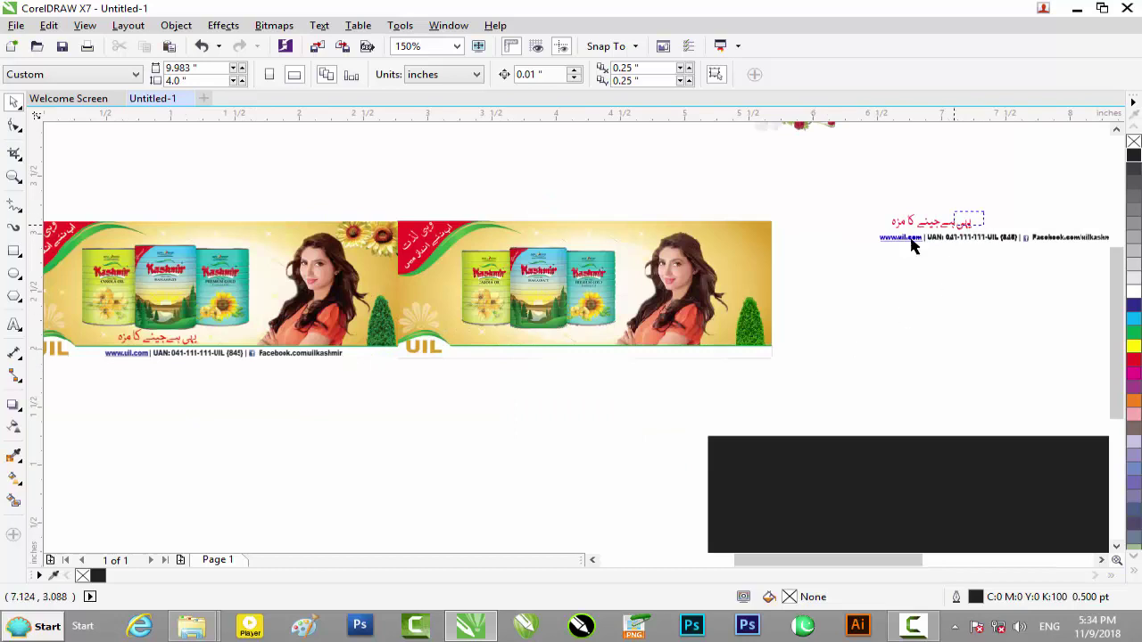
left_click_drag(899, 239, 550, 333)
scroll(548, 340, "up", 2)
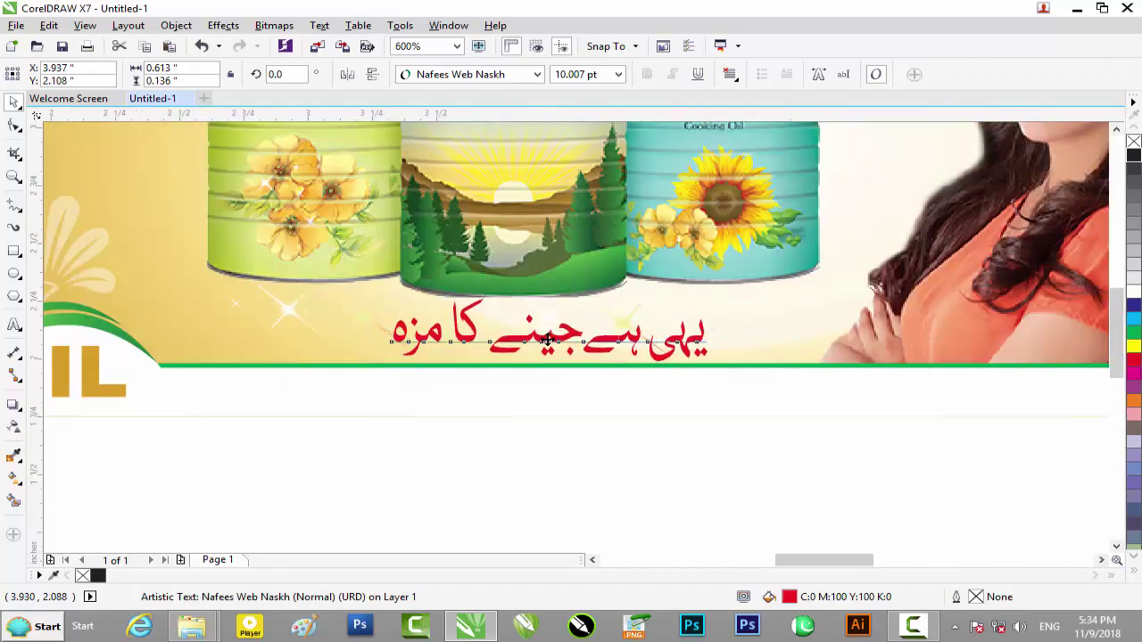
scroll(571, 372, "down", 1)
left_click(724, 478)
Place the grouped website and contact line in the white strip below the green line, at X 4.392 and Y 1.967 inches
scroll(700, 470, "down", 1)
left_click_drag(745, 562, 535, 344)
left_click_drag(615, 300, 225, 418)
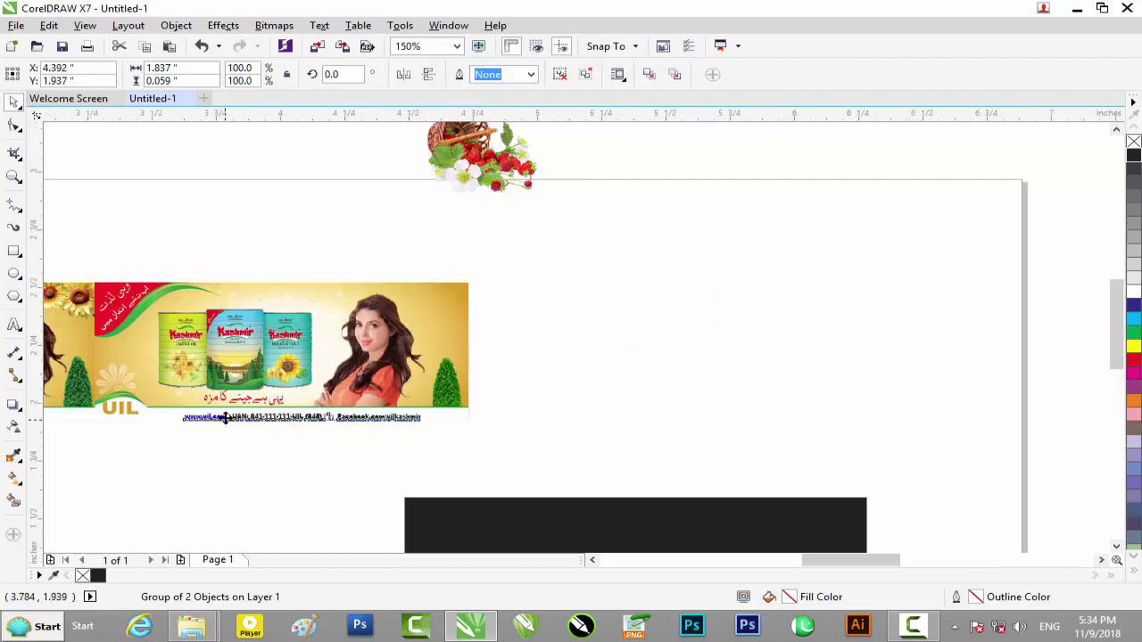
scroll(225, 417, "up", 2)
scroll(225, 418, "down", 1)
left_click(216, 459)
scroll(235, 462, "up", 1)
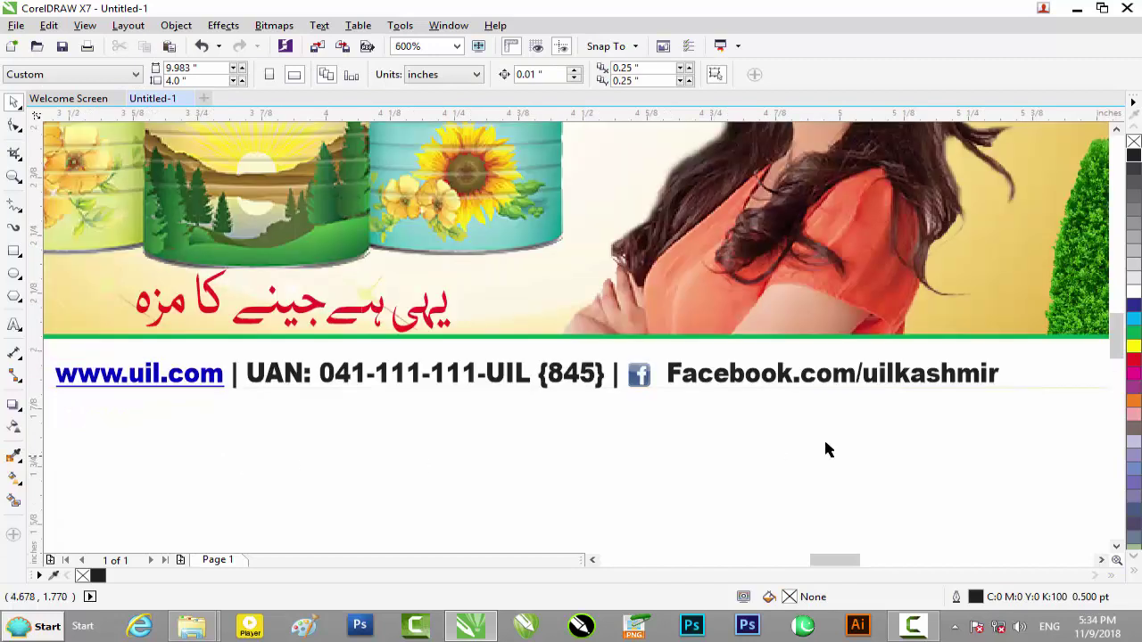
left_click_drag(1023, 451, 135, 352)
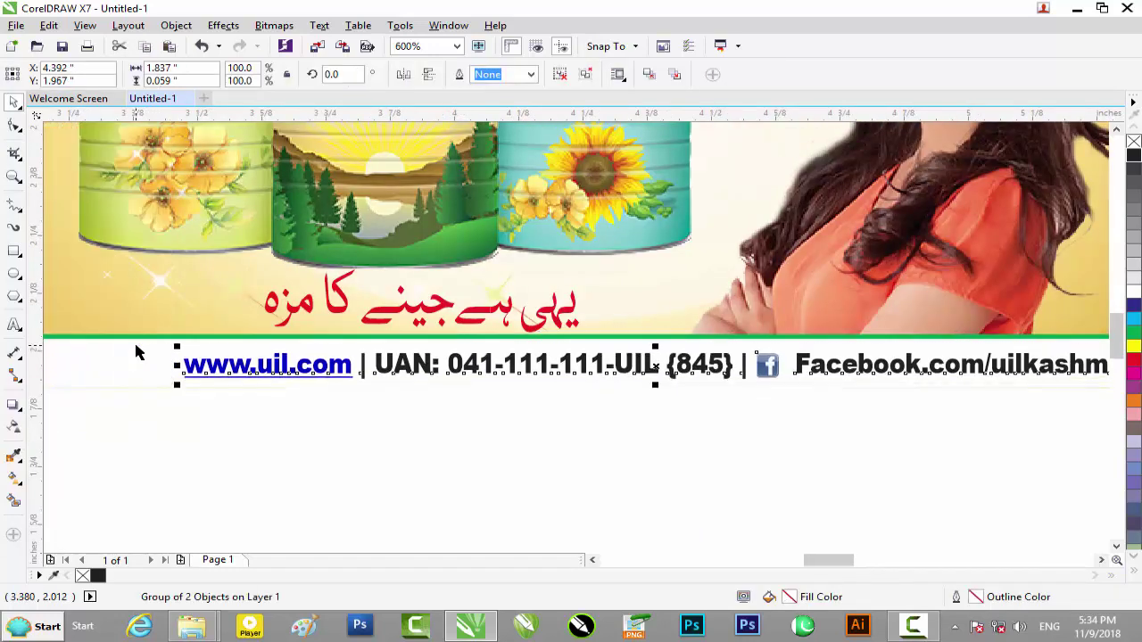
scroll(348, 422, "down", 1)
left_click(538, 471)
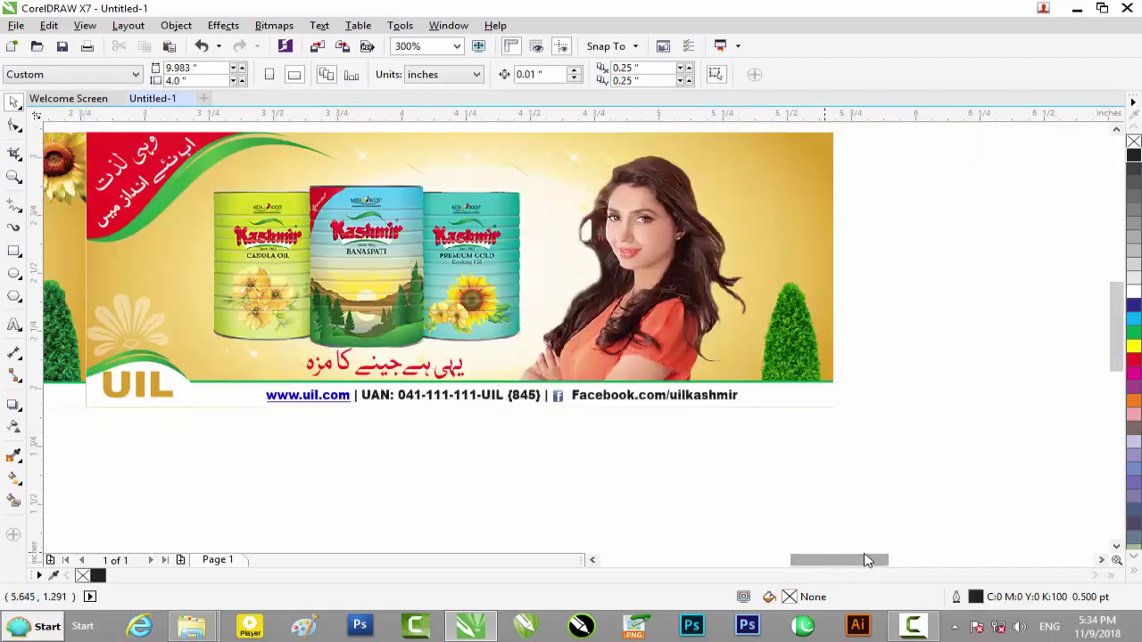
Delete the dark rectangle near the page's lower right
left_click_drag(848, 560, 880, 561)
scroll(700, 434, "down", 1)
scroll(701, 435, "down", 1)
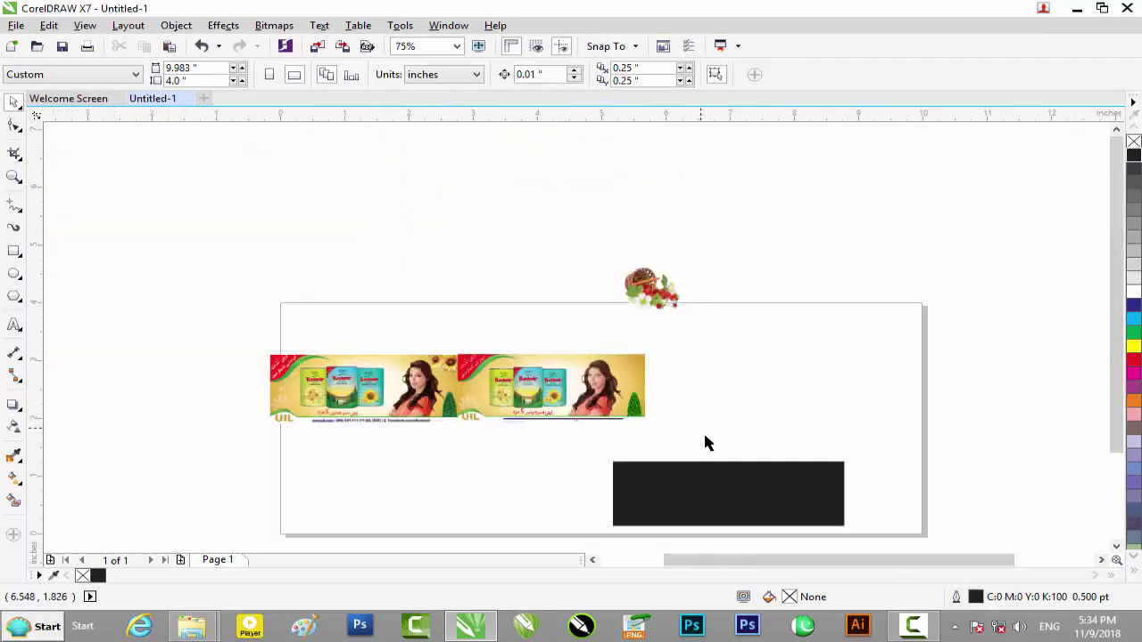
left_click(753, 482)
left_click(761, 486)
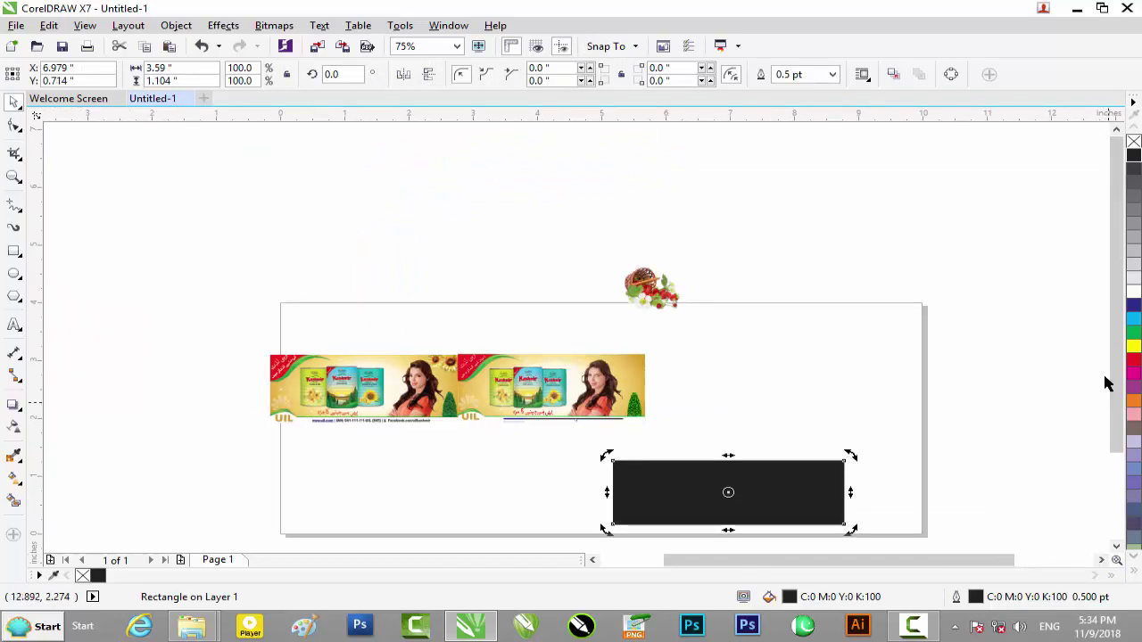
left_click_drag(1113, 382, 1113, 471)
key("Delete")
PowerClip the strawberry basket picture inside the golden background
left_click(664, 156)
right_click(660, 154)
left_click(728, 163)
left_click(642, 226)
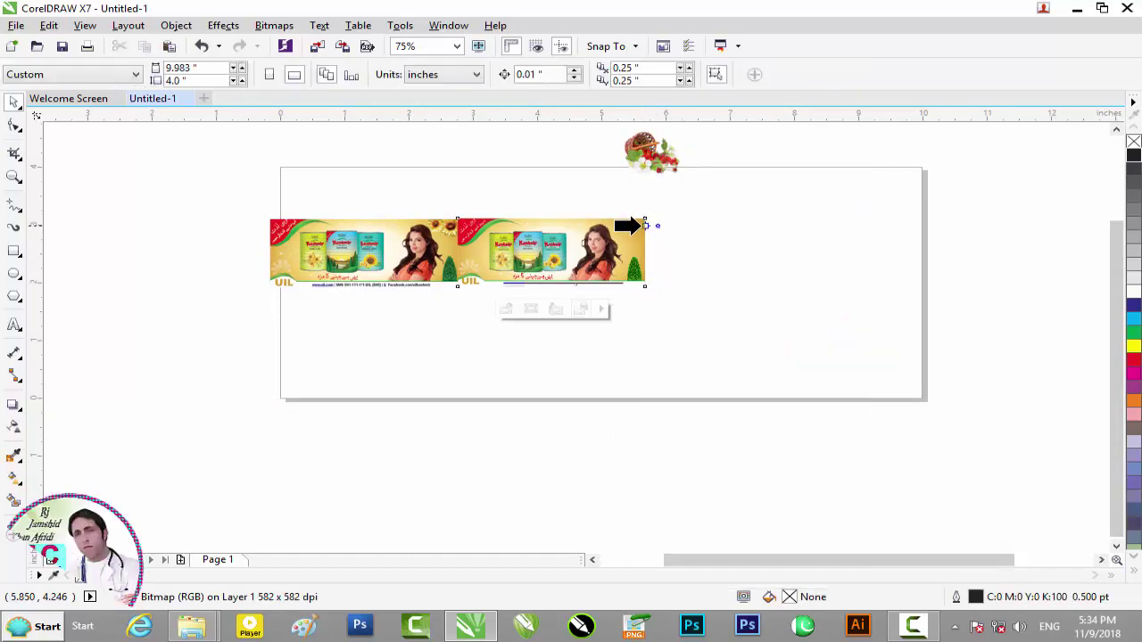
Edit the PowerClip contents and move the strawberry basket to the woman's right, at X 5.512 and Y 2.689 inches
left_click(532, 313)
scroll(559, 279, "up", 2)
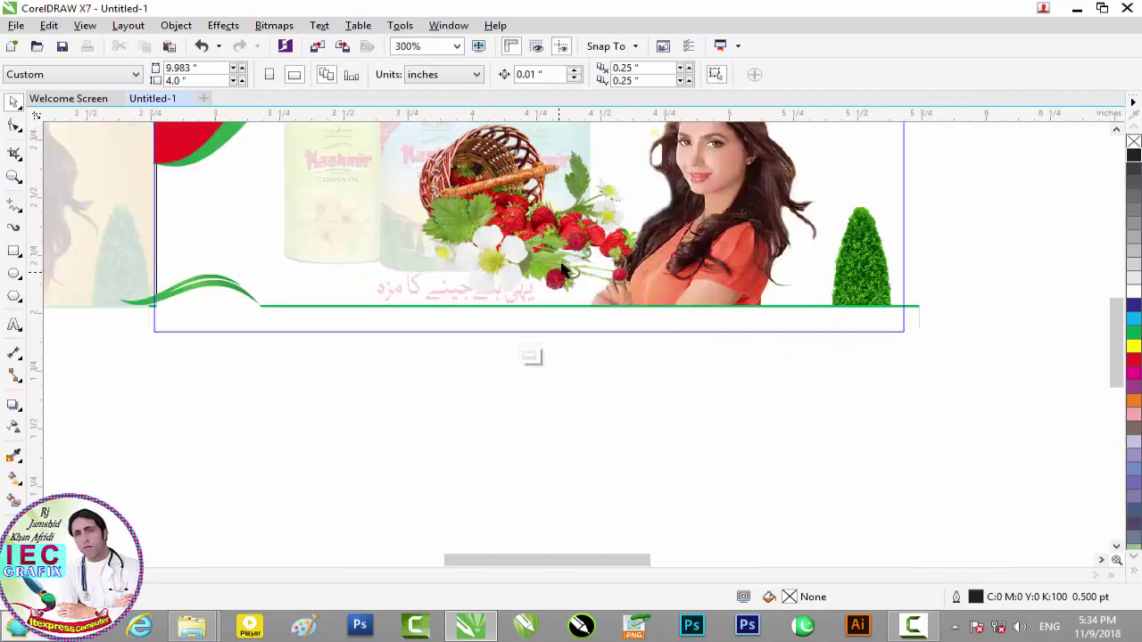
left_click(553, 222)
left_click_drag(553, 228, 883, 187)
left_click_drag(1115, 322, 1120, 254)
left_click(825, 425)
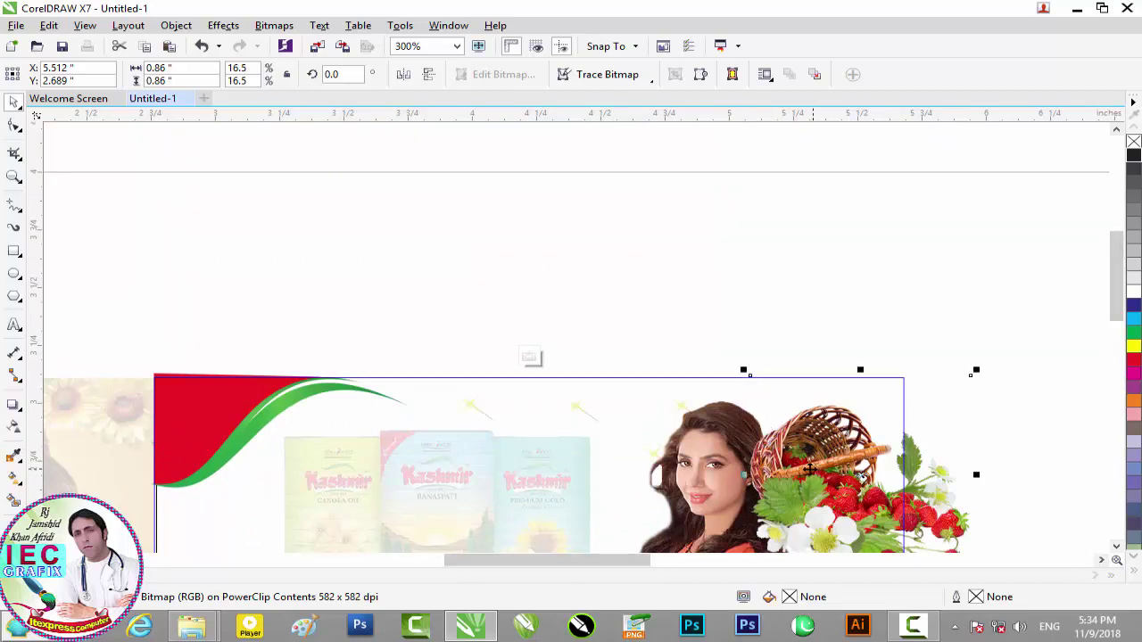
Mirror the strawberry basket horizontally and place it above the tree at X 5.387 and Y 2.96 inches, scaled to 0.49 inch square
left_click_drag(745, 475, 974, 475)
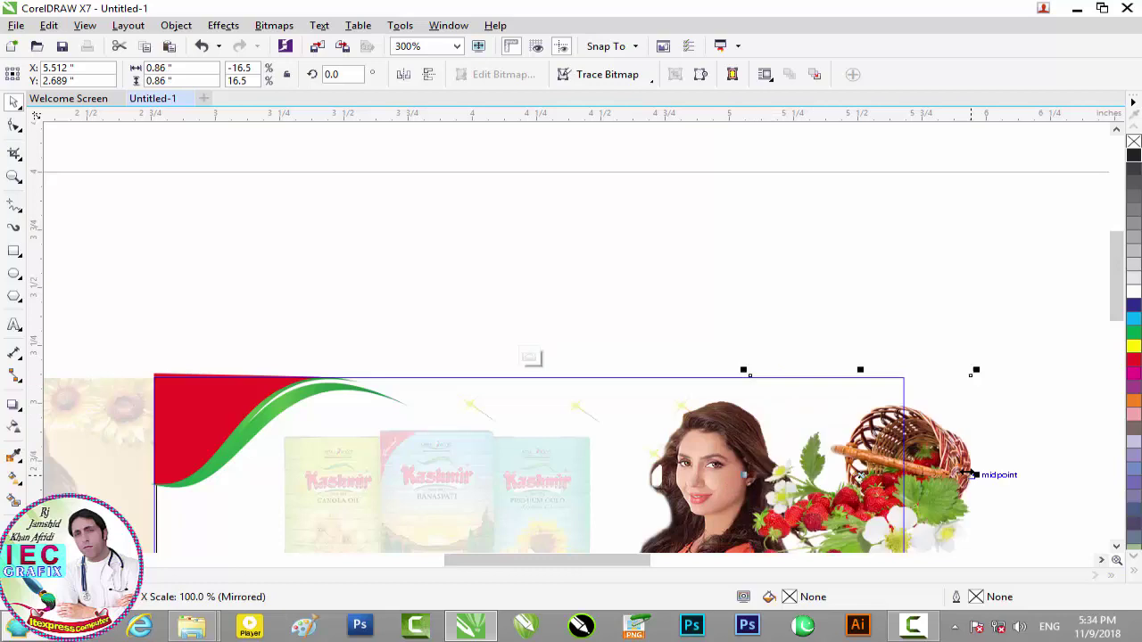
left_click(875, 434)
left_click_drag(876, 436, 845, 368)
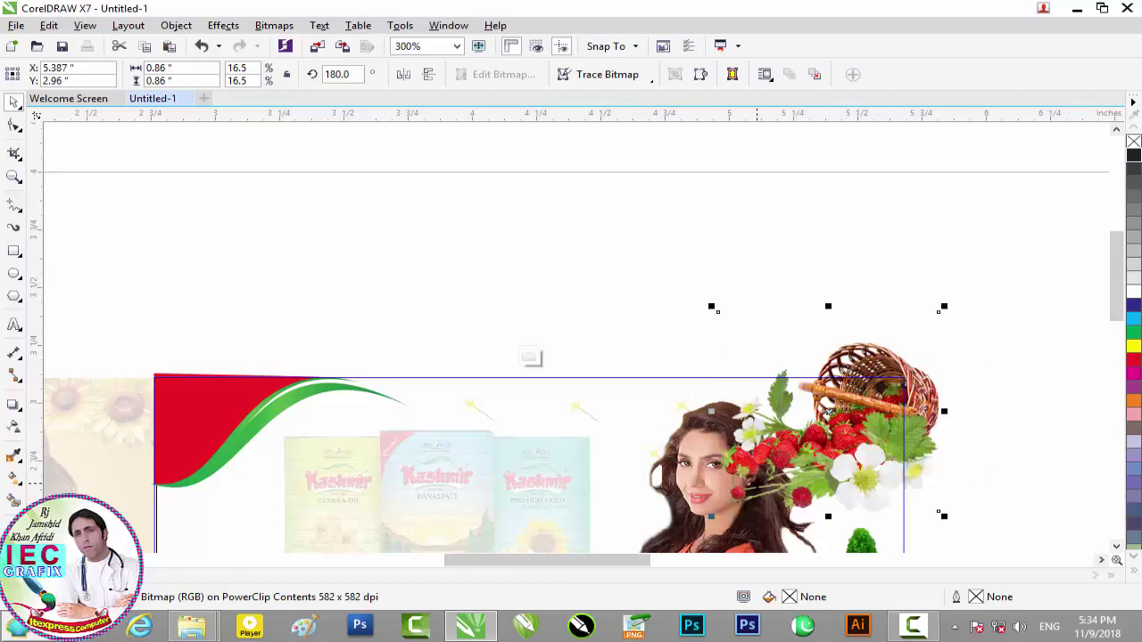
left_click_drag(714, 516, 759, 474)
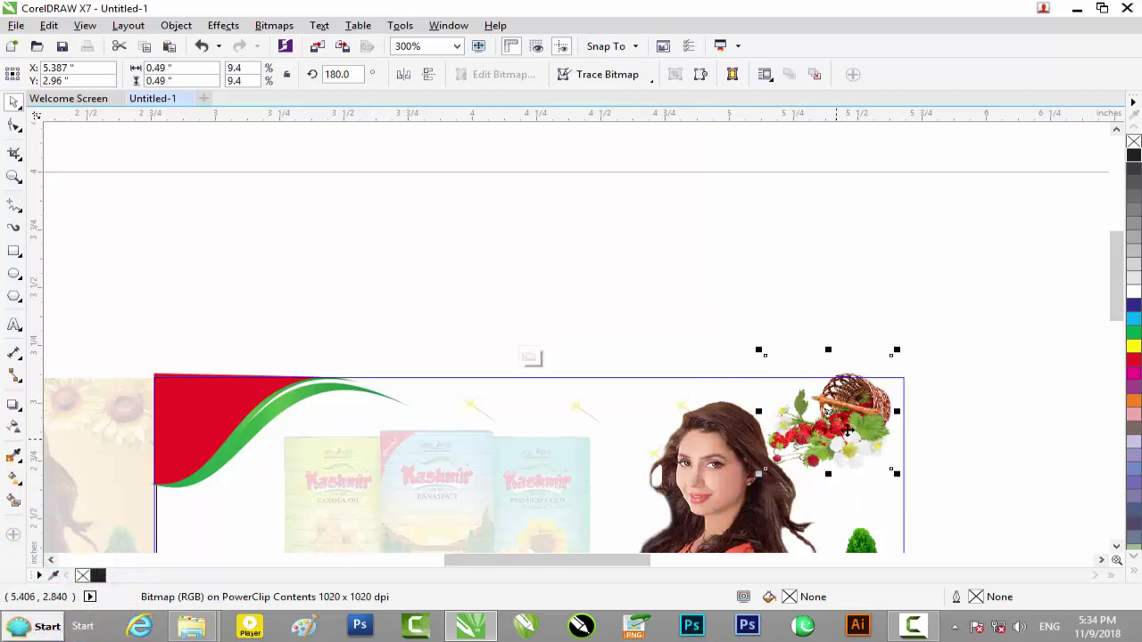
Rotate and skew the strawberry basket to about 190.8 degrees and 0.655 by 0.589 inches over the banner's upper right corner
scroll(852, 423, "up", 1)
left_click(882, 400)
left_click(870, 386)
left_click(908, 401)
left_click(902, 401)
left_click_drag(937, 402, 938, 355)
left_click_drag(993, 265, 956, 249)
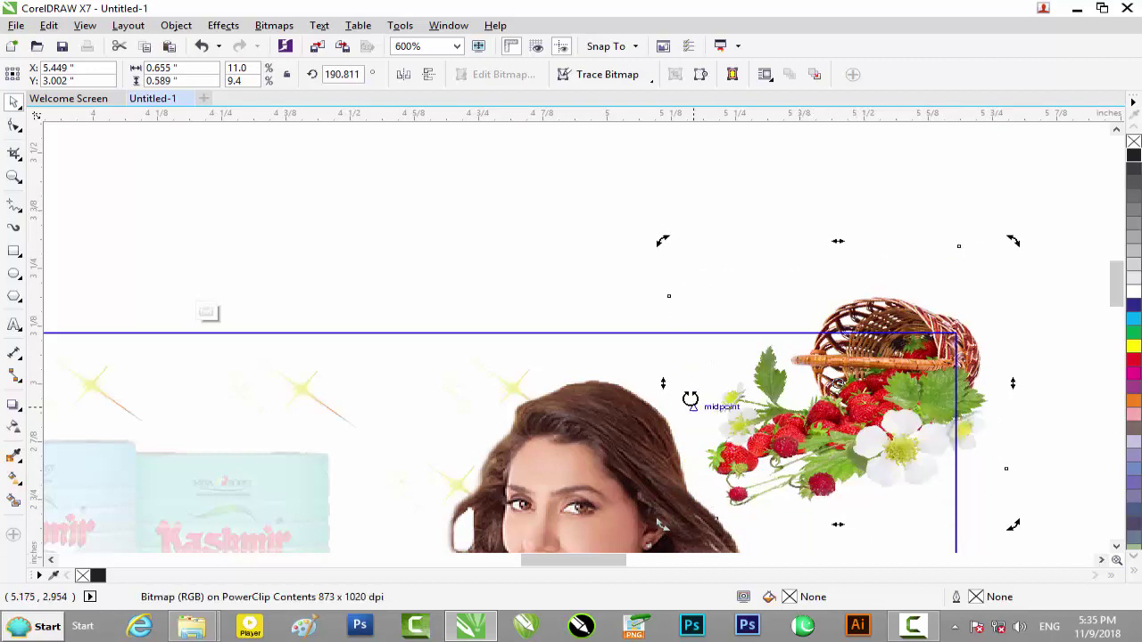
Skew the strawberry basket further, vertically and horizontally, to about 0.688 by 0.629 inches
left_click_drag(665, 388, 675, 411)
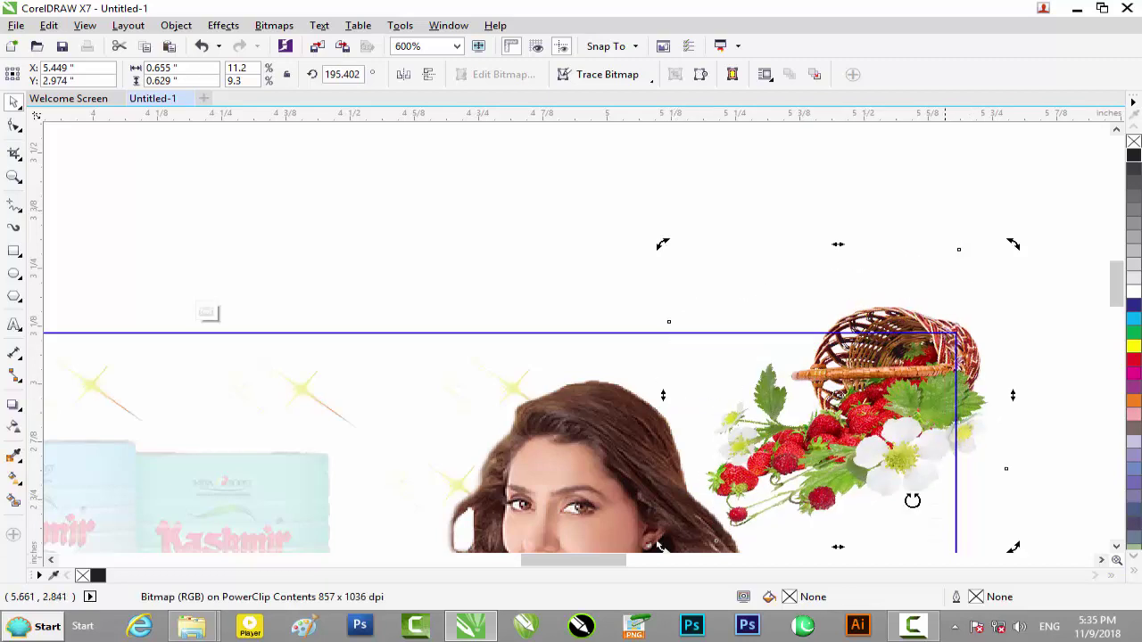
scroll(839, 546, "down", 1)
left_click_drag(843, 513, 871, 516)
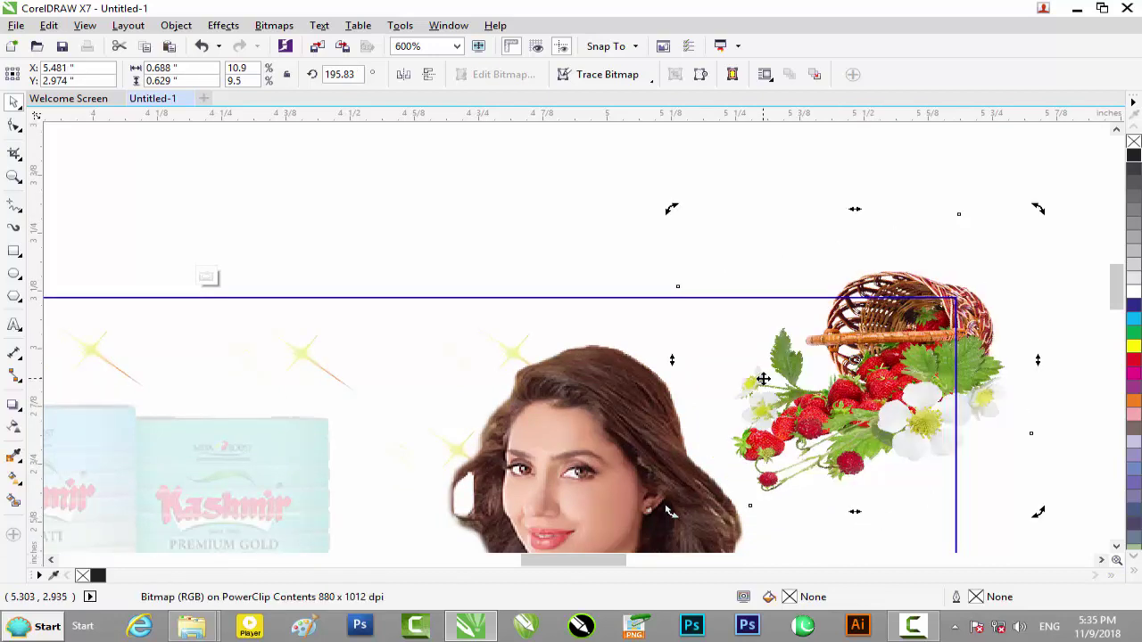
scroll(763, 379, "down", 2)
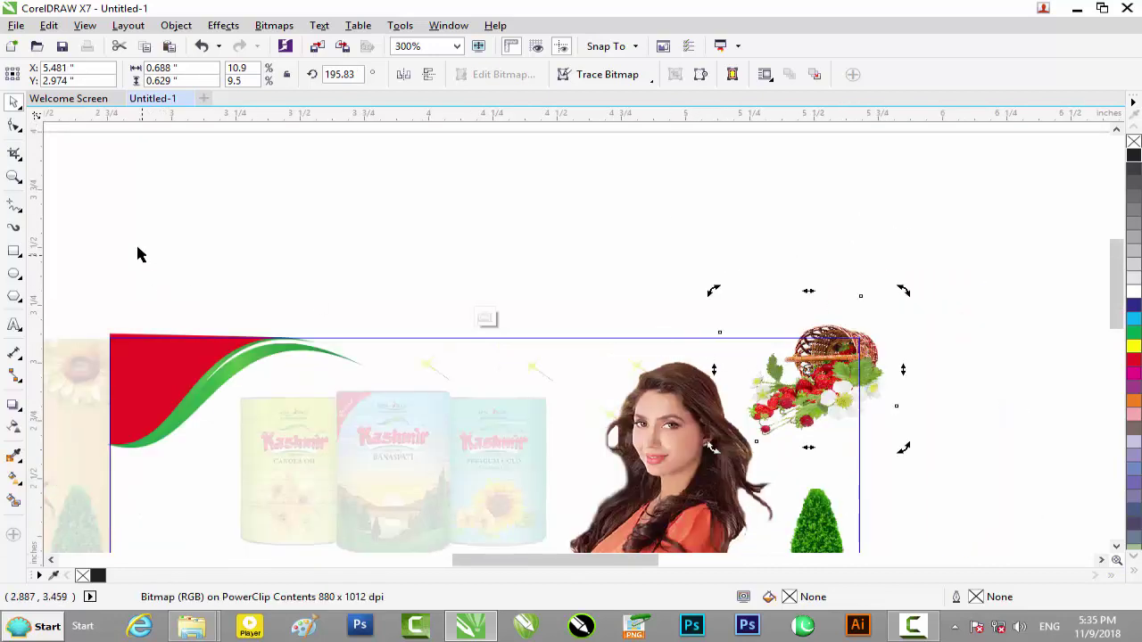
Apply a light uniform transparency to the strawberry basket and finish editing the banner's PowerClip contents
left_click(13, 429)
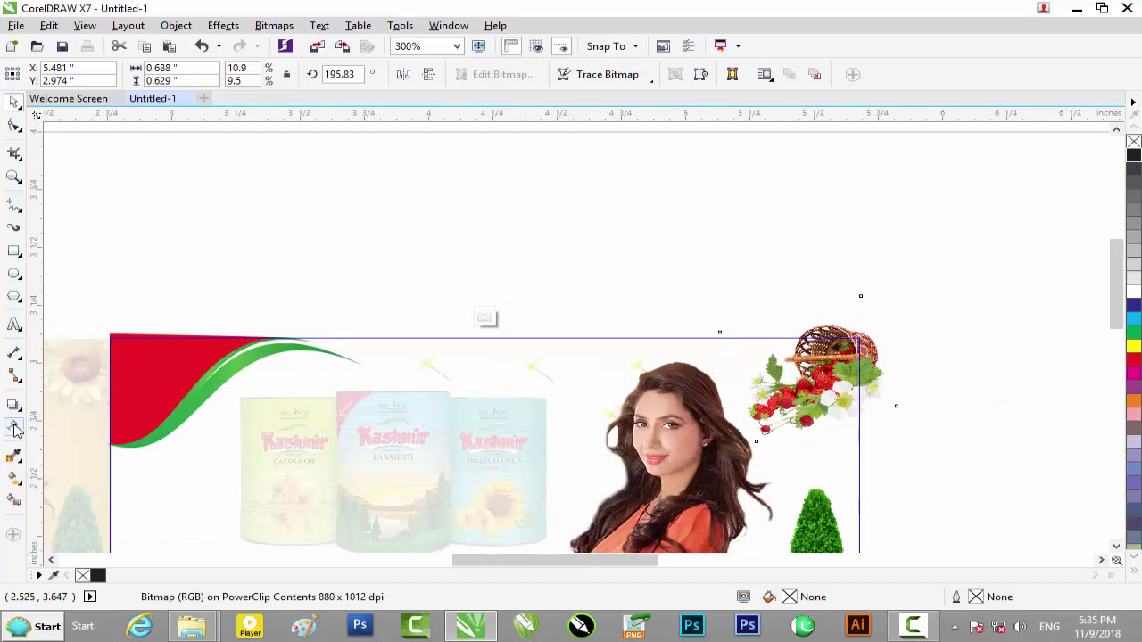
left_click(767, 464)
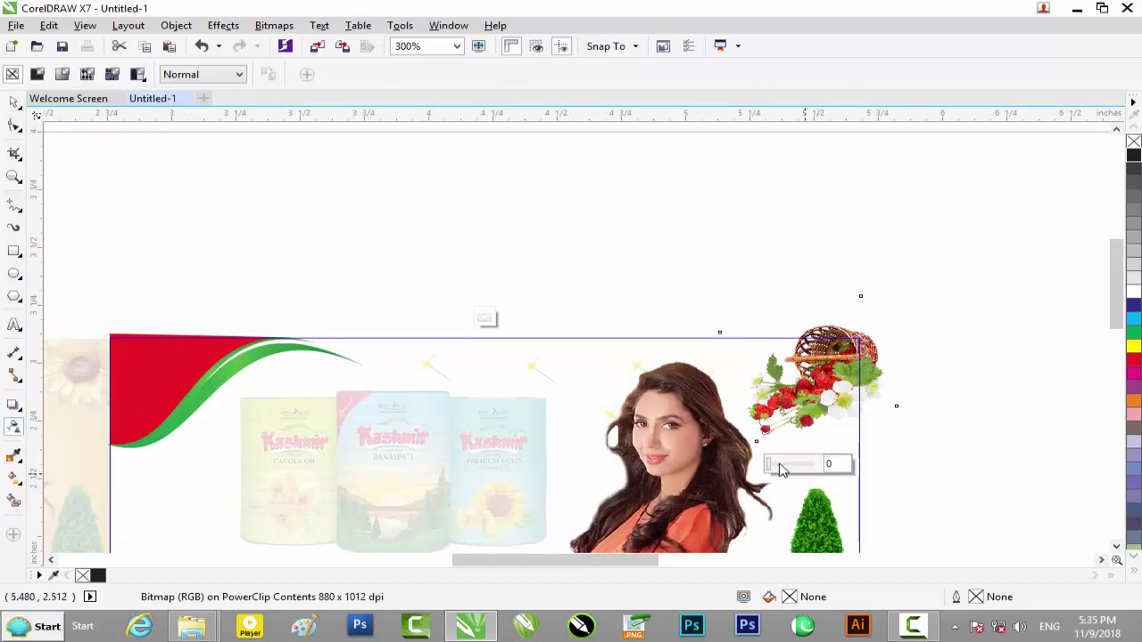
left_click(780, 471)
left_click(14, 104)
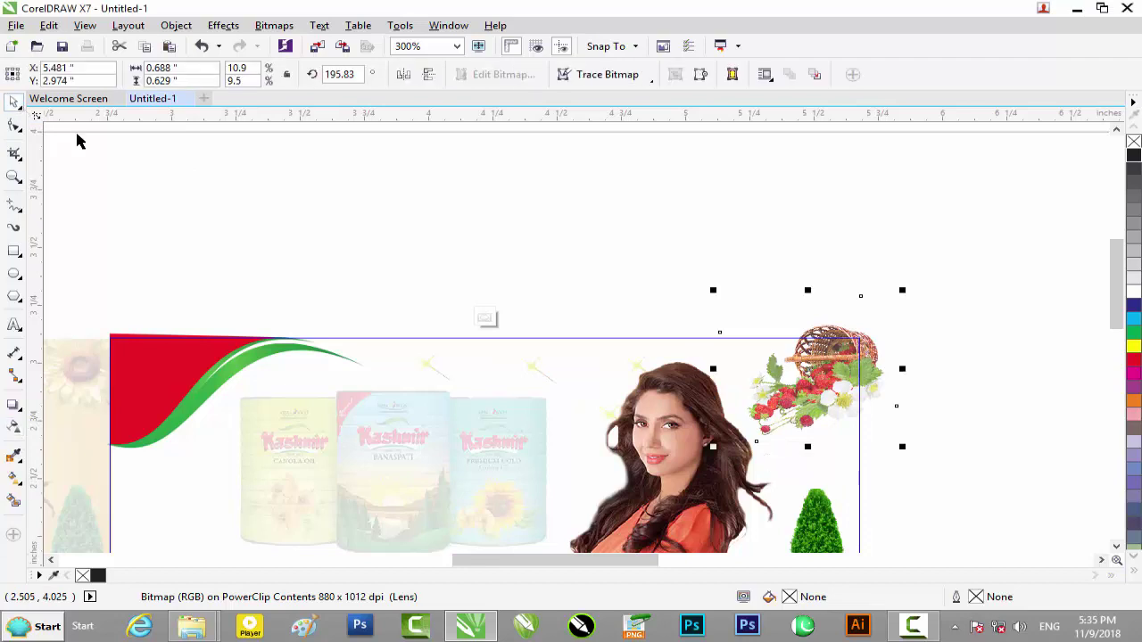
left_click(500, 324)
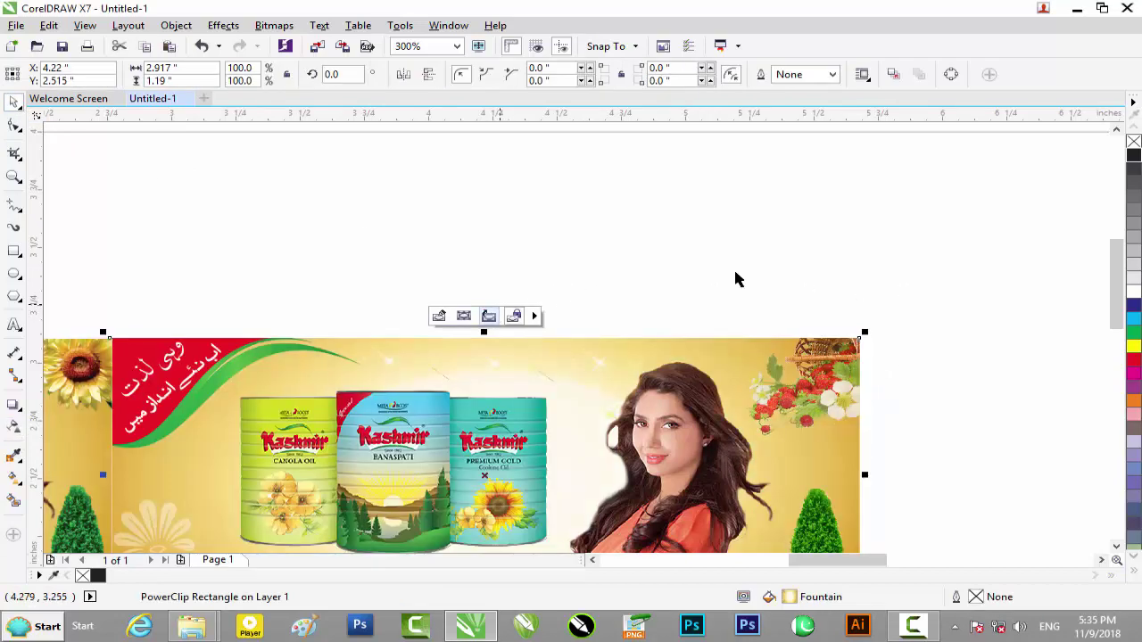
left_click(816, 288)
Delete the original reference banner bitmap beside the recreated banner
scroll(817, 288, "down", 1)
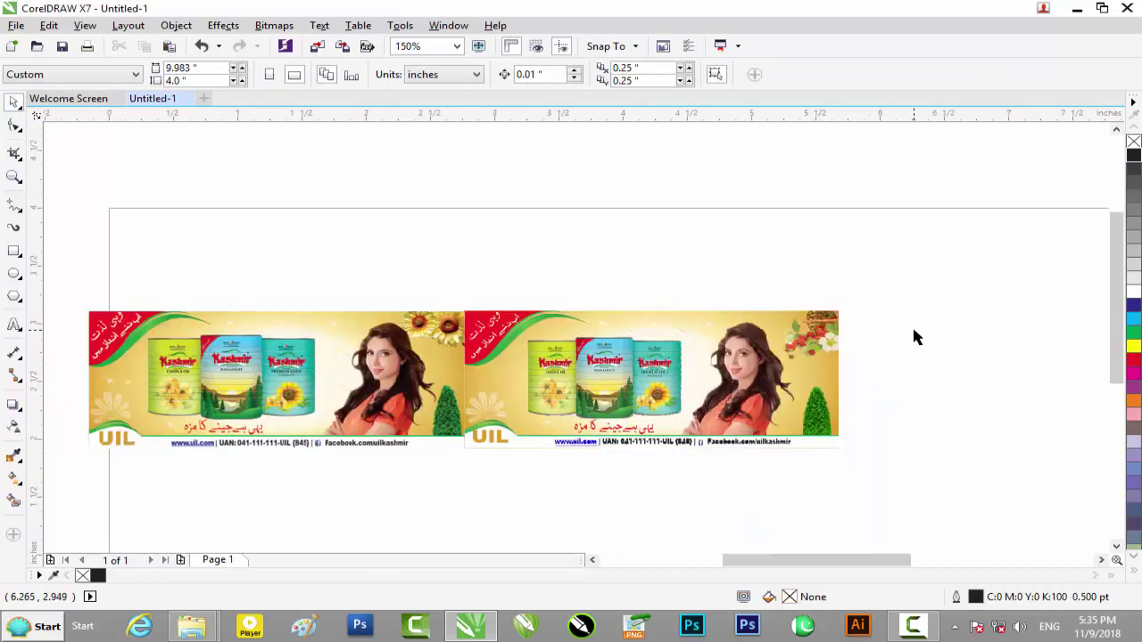
left_click(330, 384)
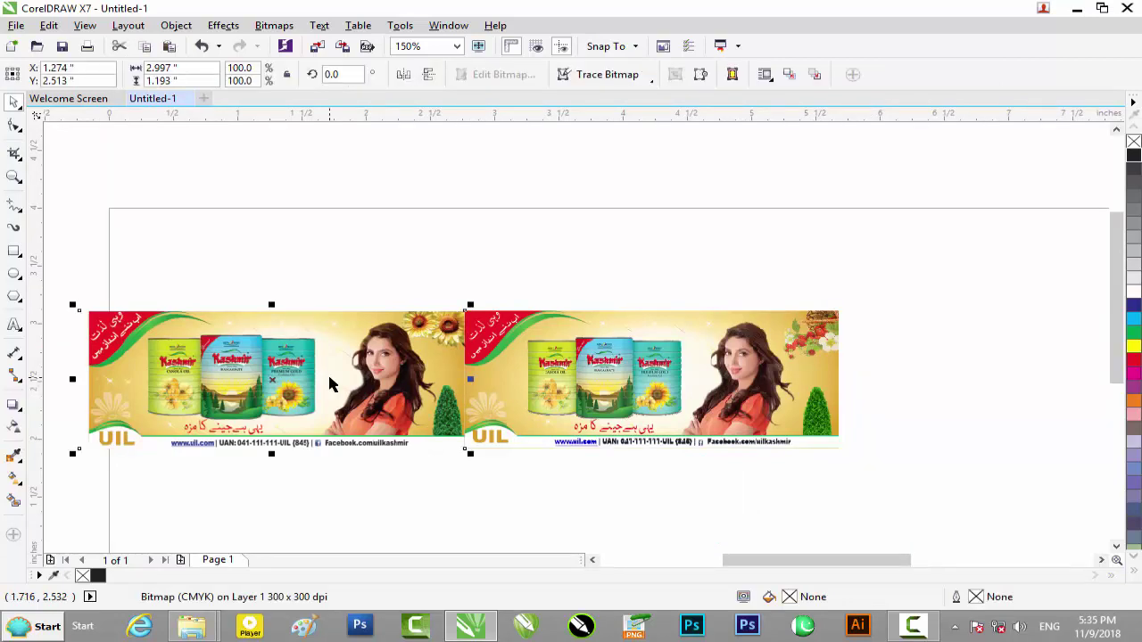
key("Delete")
Export the complete banner as Untitled-1.jpg to the DVD Album folder, in JPEG format with 32-bit CMYK color and 100% quality
left_click_drag(930, 477, 306, 258)
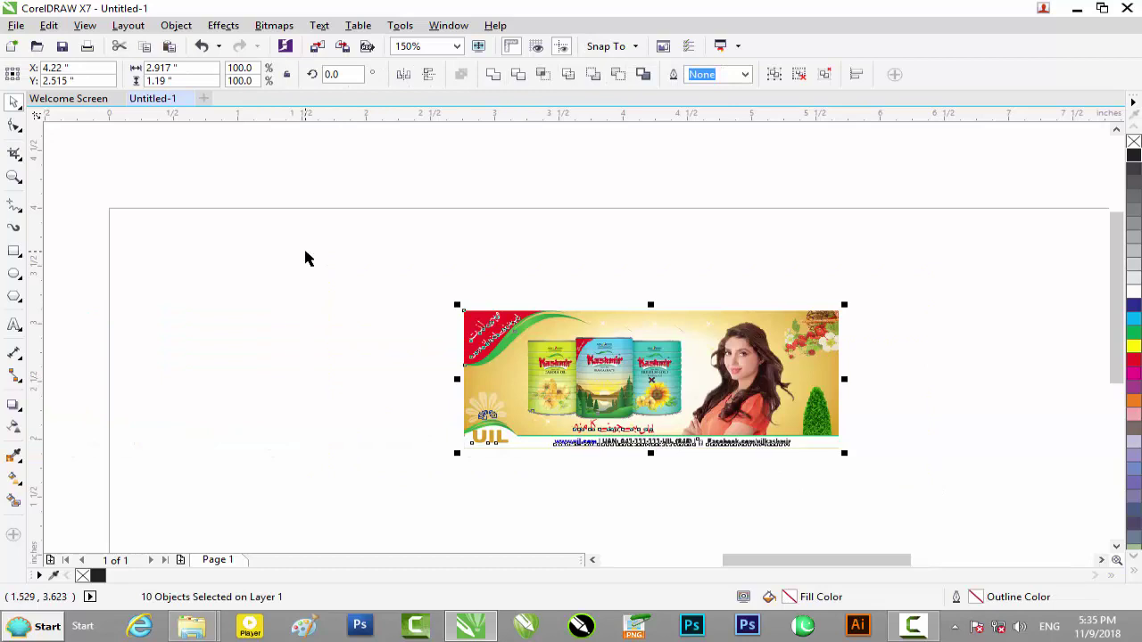
key("ctrl+e")
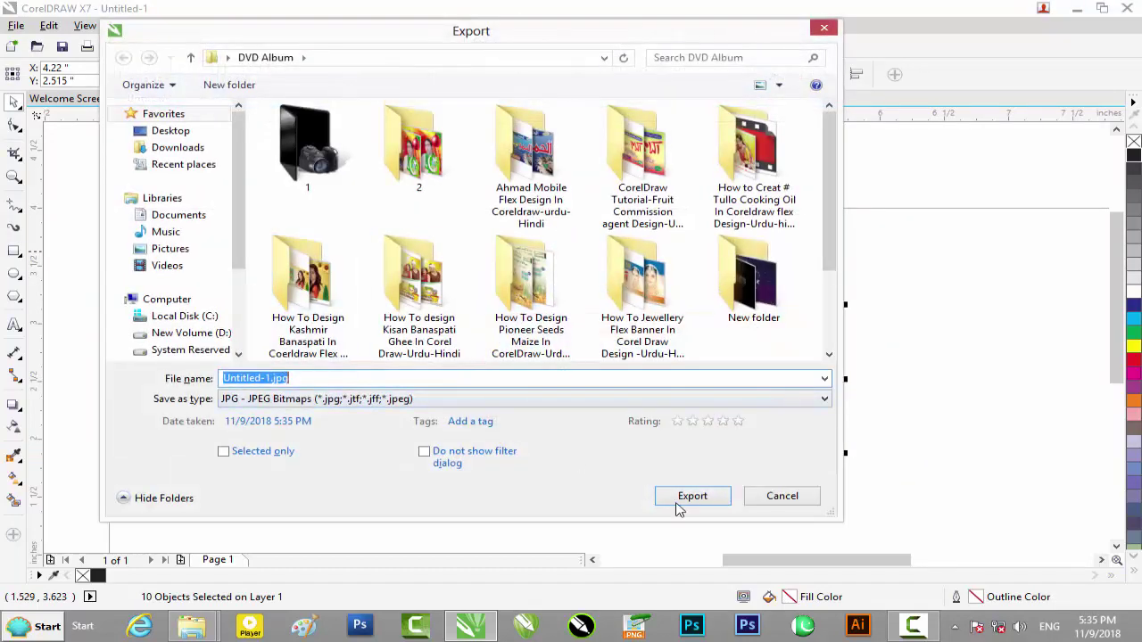
left_click(270, 402)
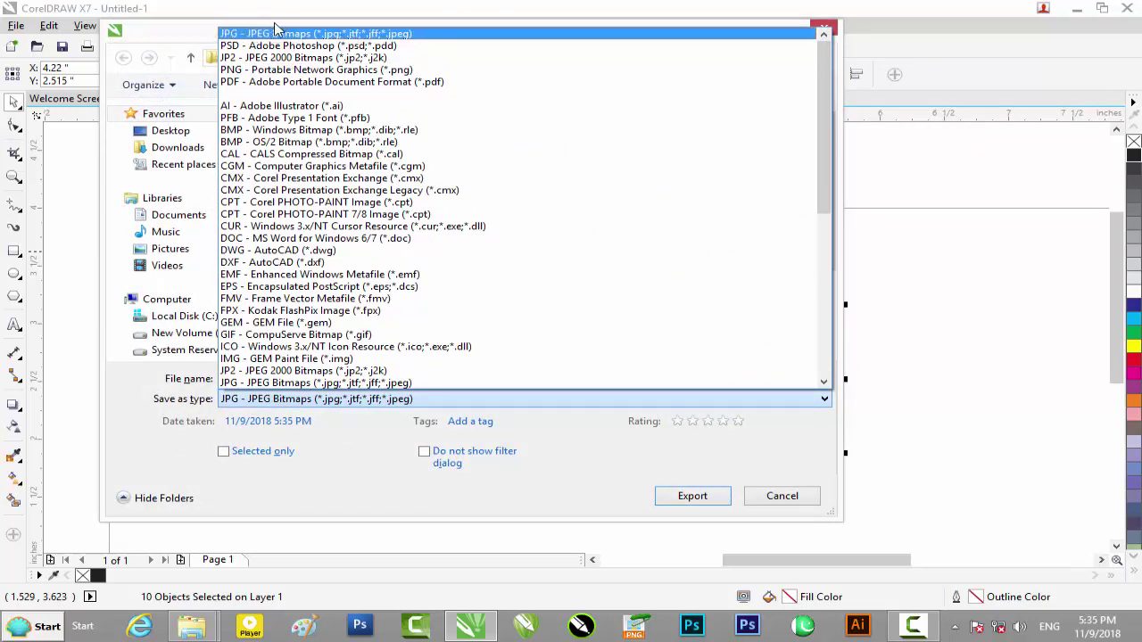
left_click(300, 36)
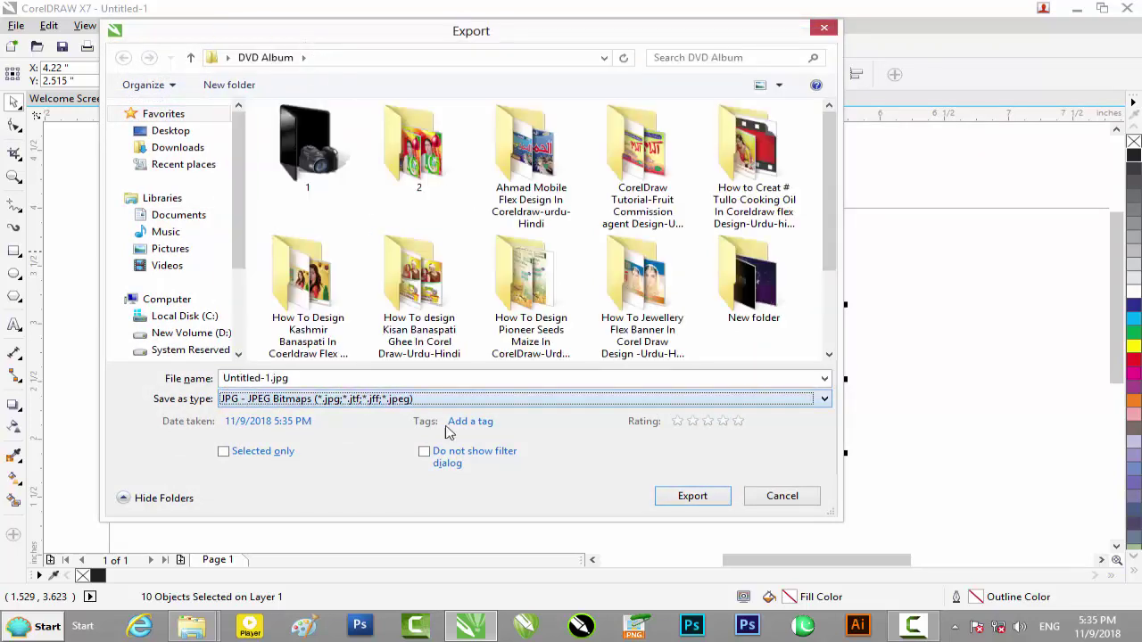
left_click(692, 496)
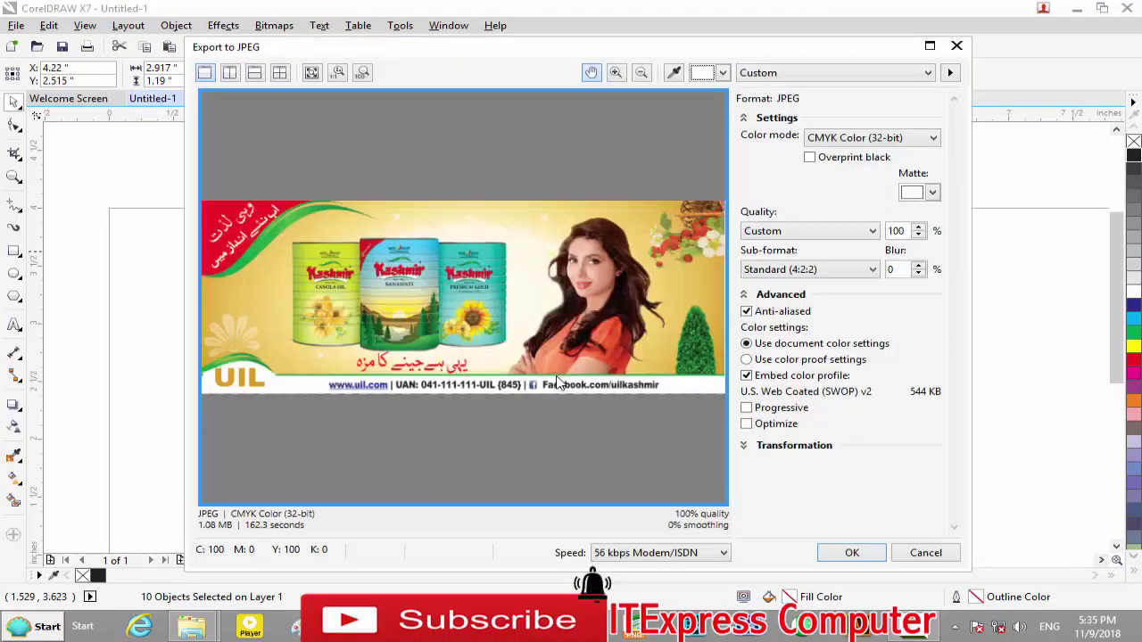
left_click(853, 553)
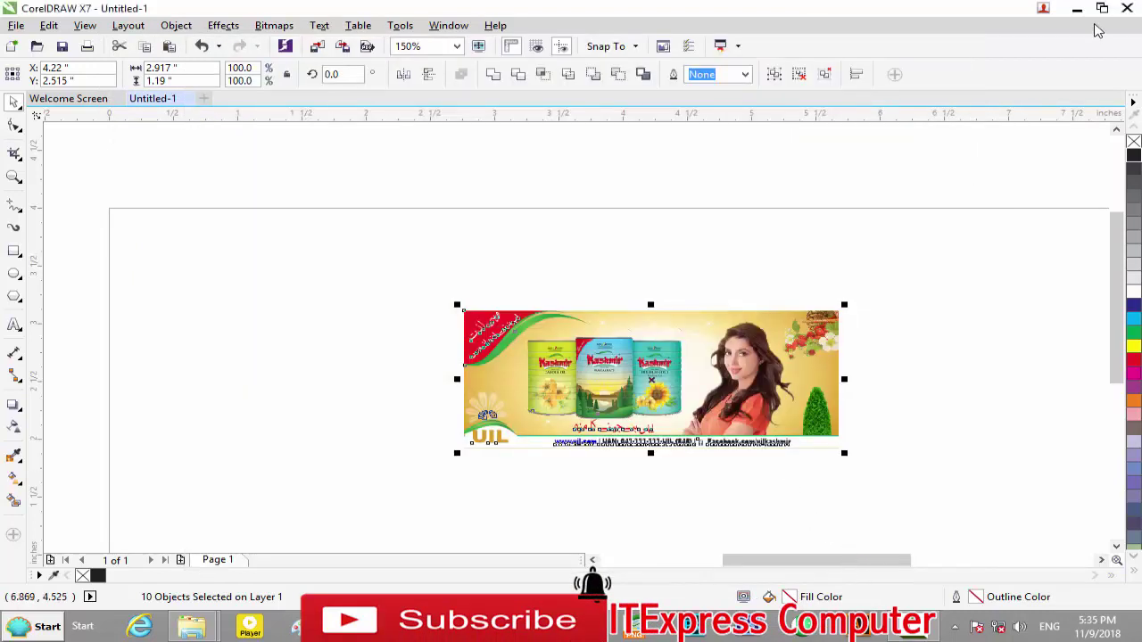
Switch to File Explorer and view the exported Untitled-1.jpg from the DVD Album folder, then close the image and minimize the folder window
left_click(1077, 9)
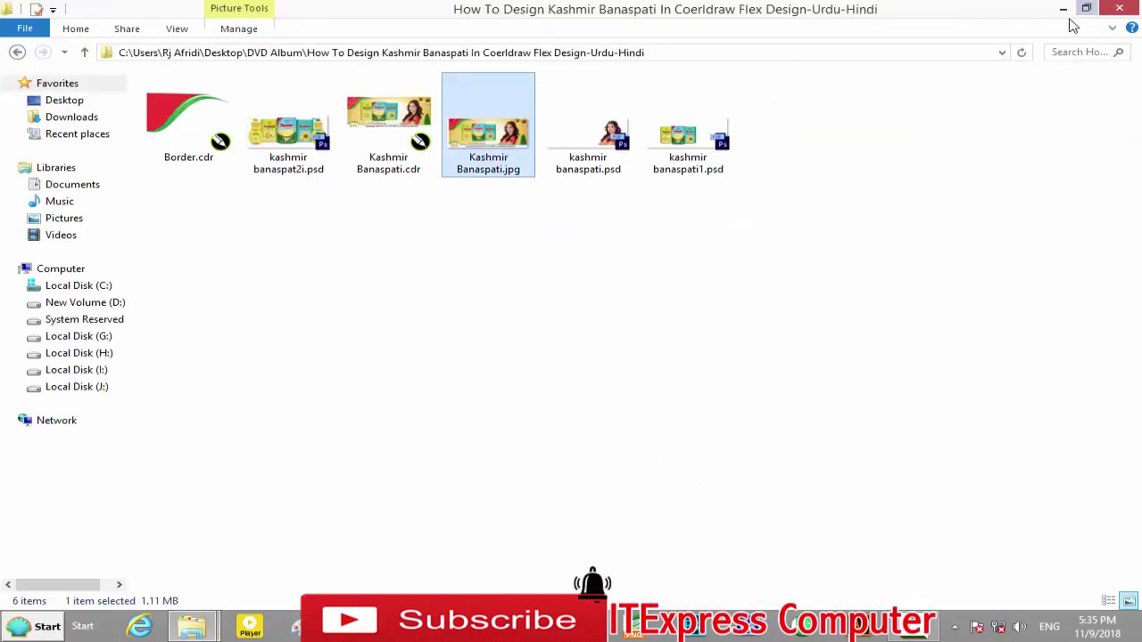
left_click(17, 52)
double_click(891, 268)
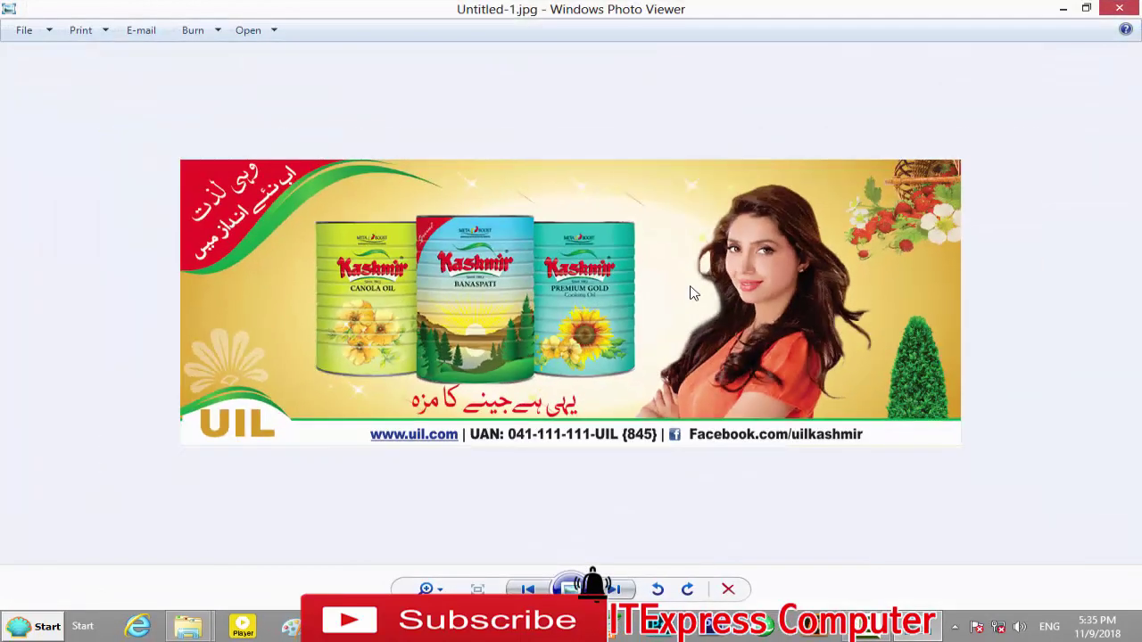
left_click(1120, 10)
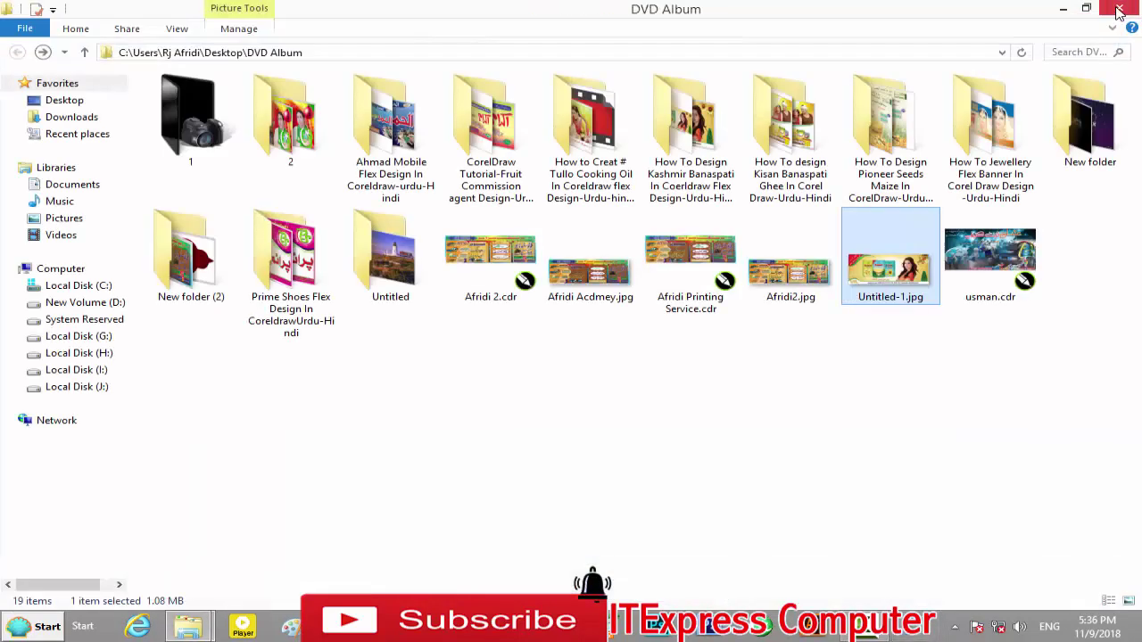
left_click(1063, 11)
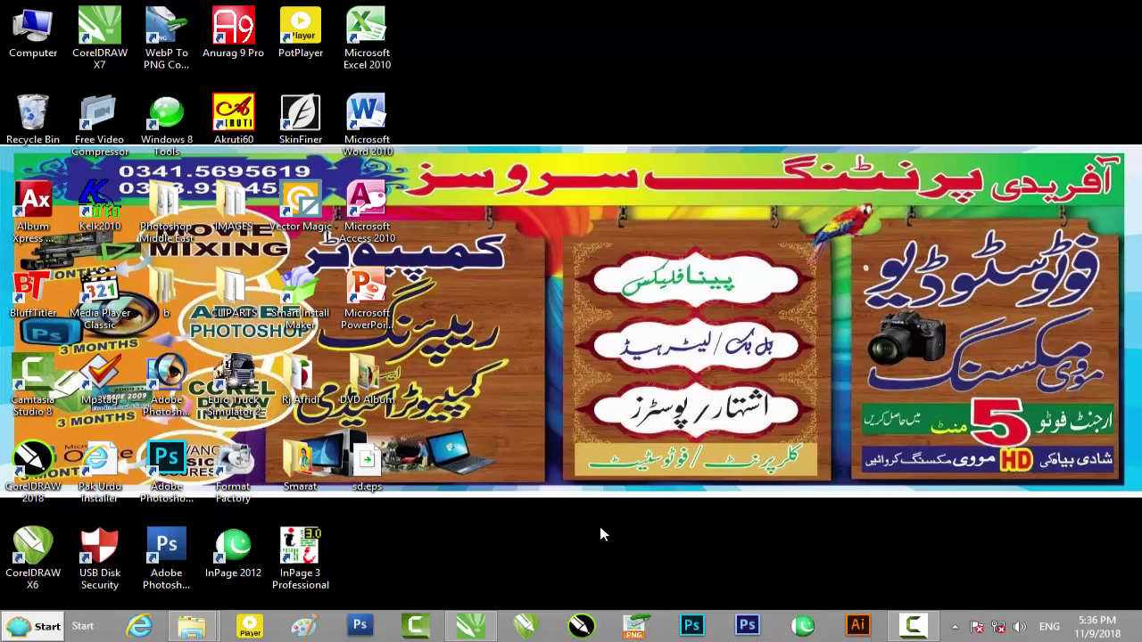
Look through the Kashmir Banaspati project folder inside DVD Album and return to the desktop
mouse_move(207, 626)
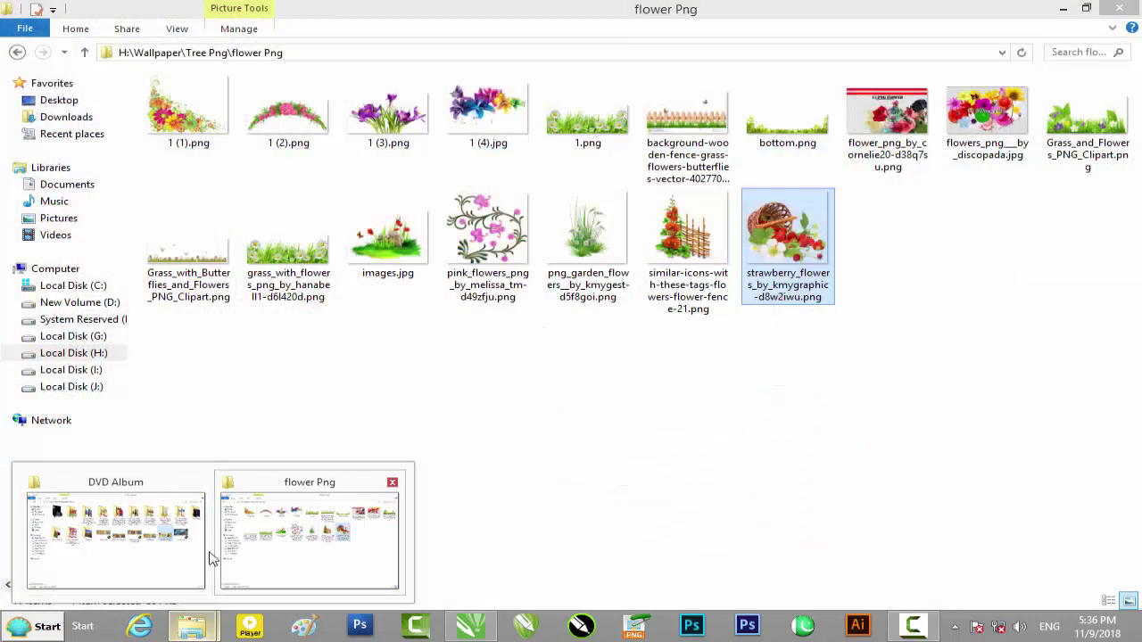
left_click(142, 545)
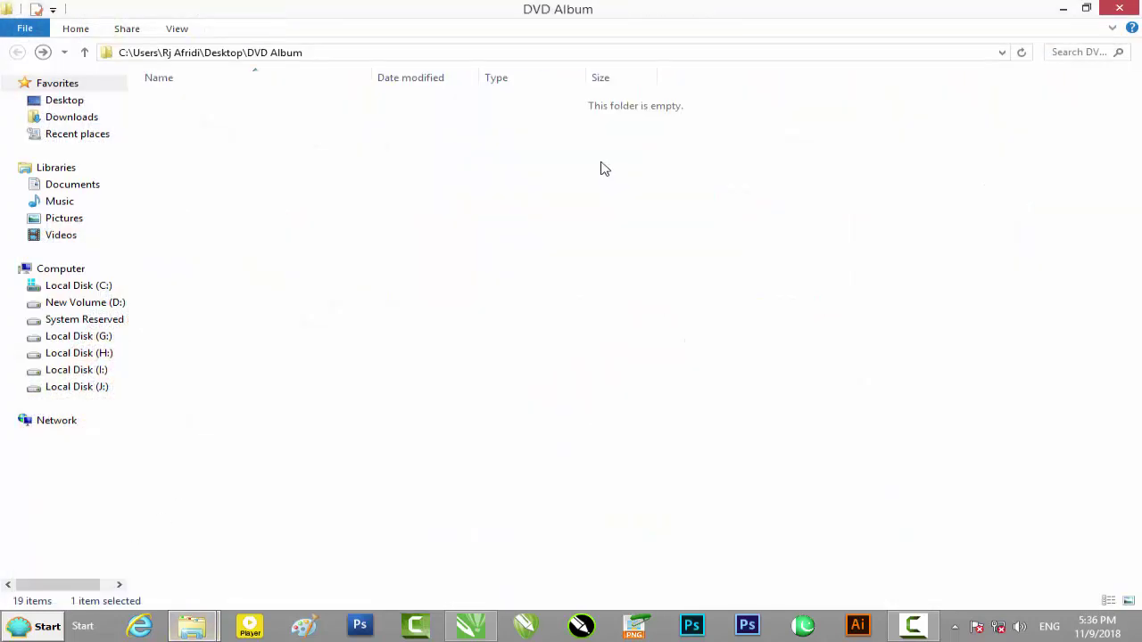
left_click(17, 52)
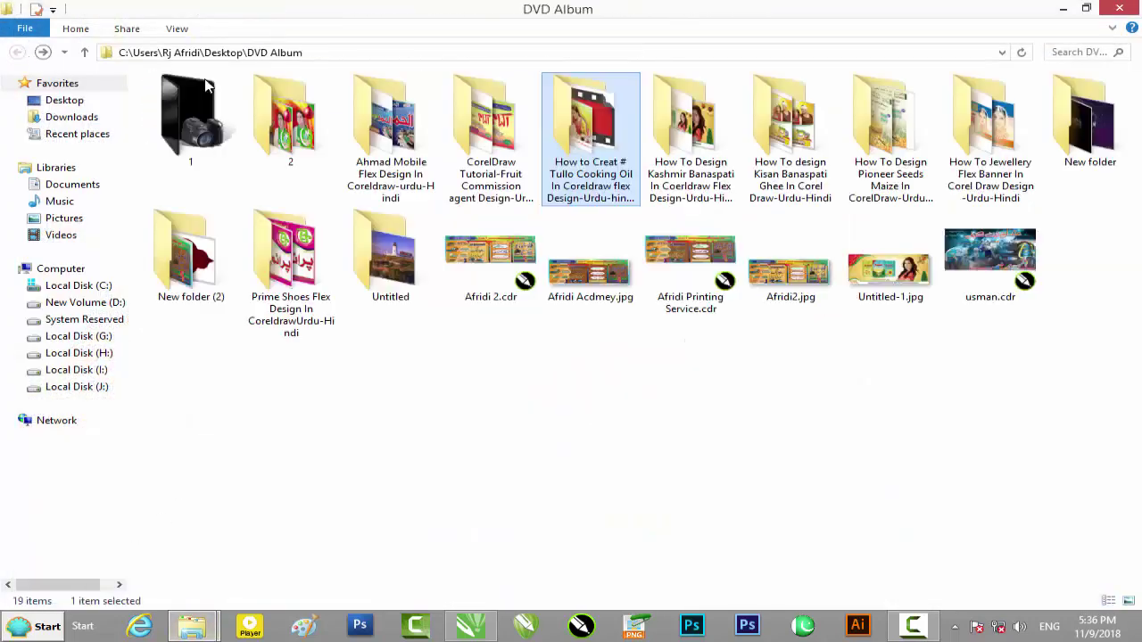
double_click(680, 140)
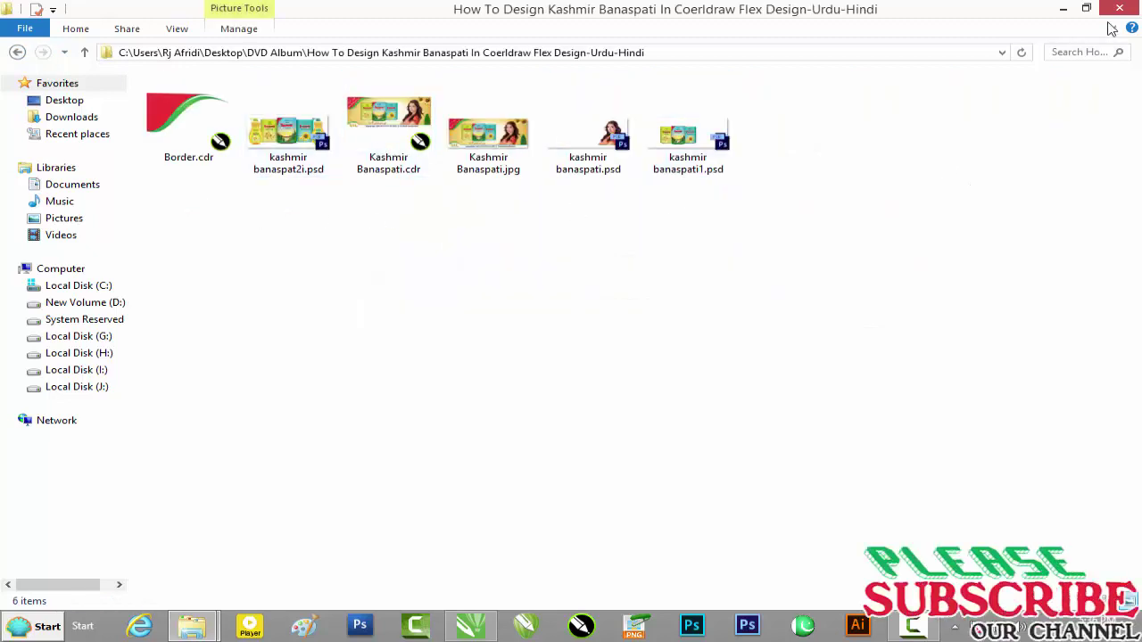
left_click(1064, 13)
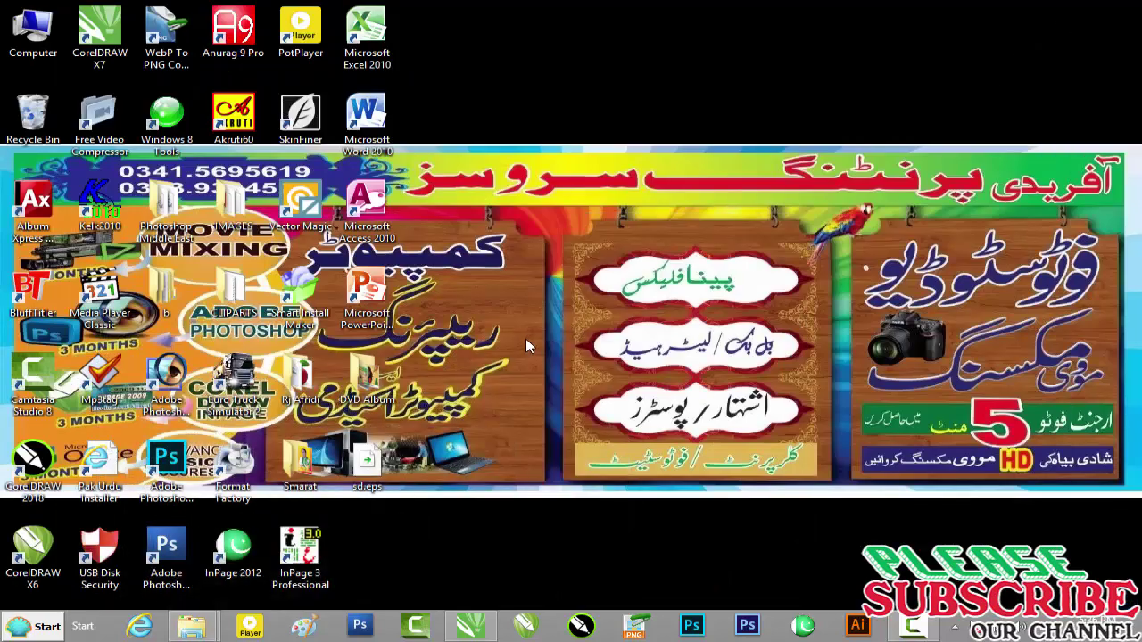